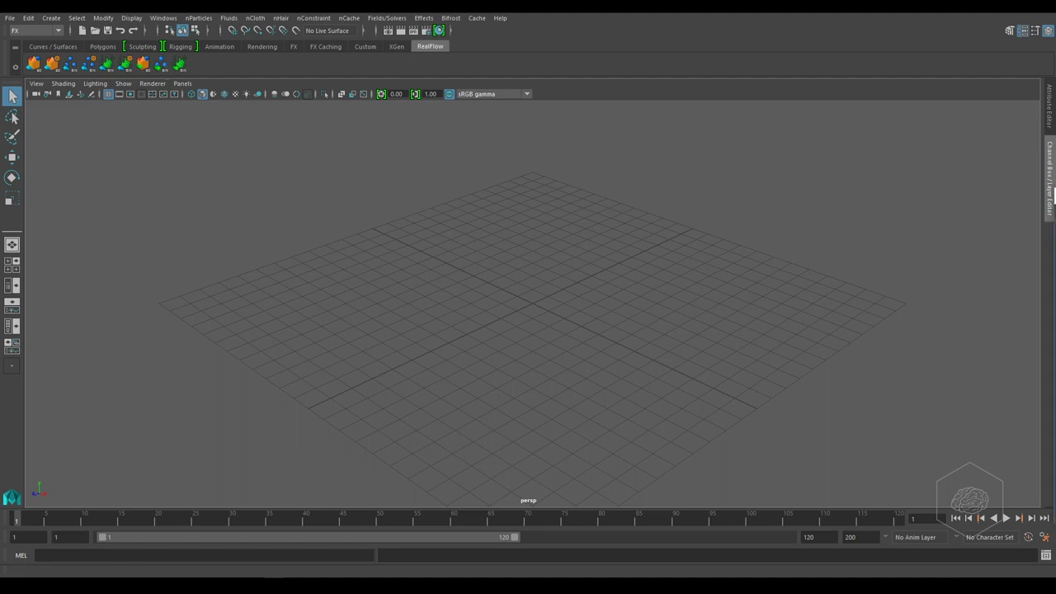
# - Load the HY_Foam01_00000.bin sequence from particles\bin and create a RealFlow emitter from it
pyautogui.moveTo(223, 154); pyautogui.dragTo(322, 106)
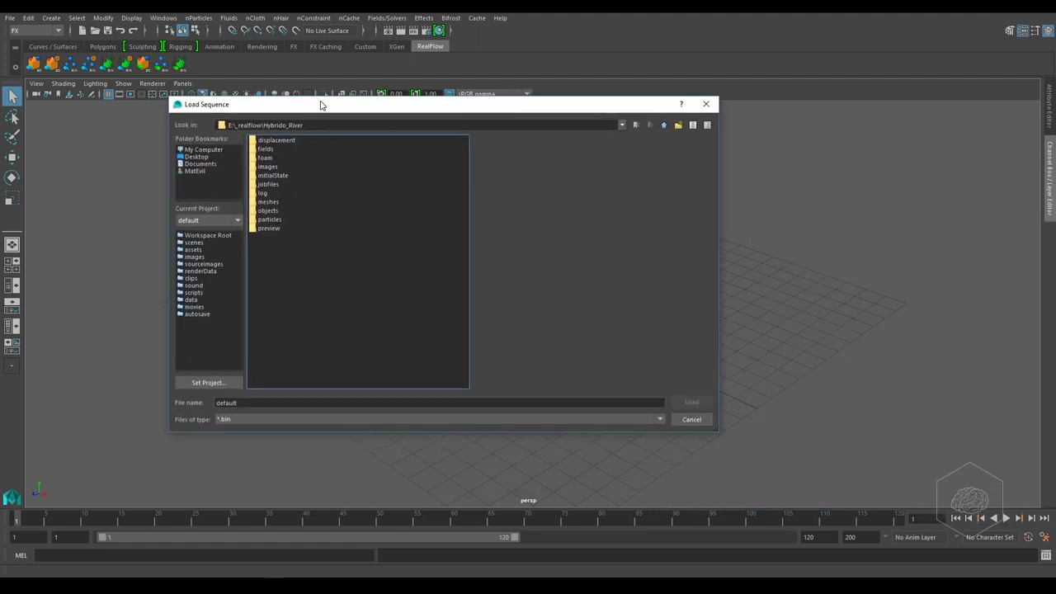
pyautogui.doubleClick(270, 219)
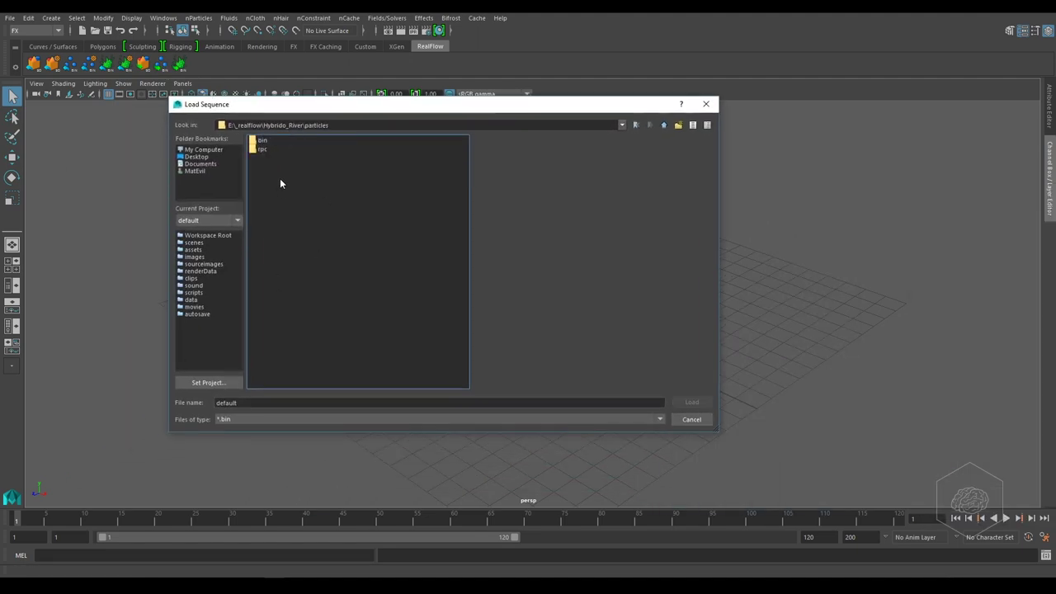
pyautogui.doubleClick(262, 140)
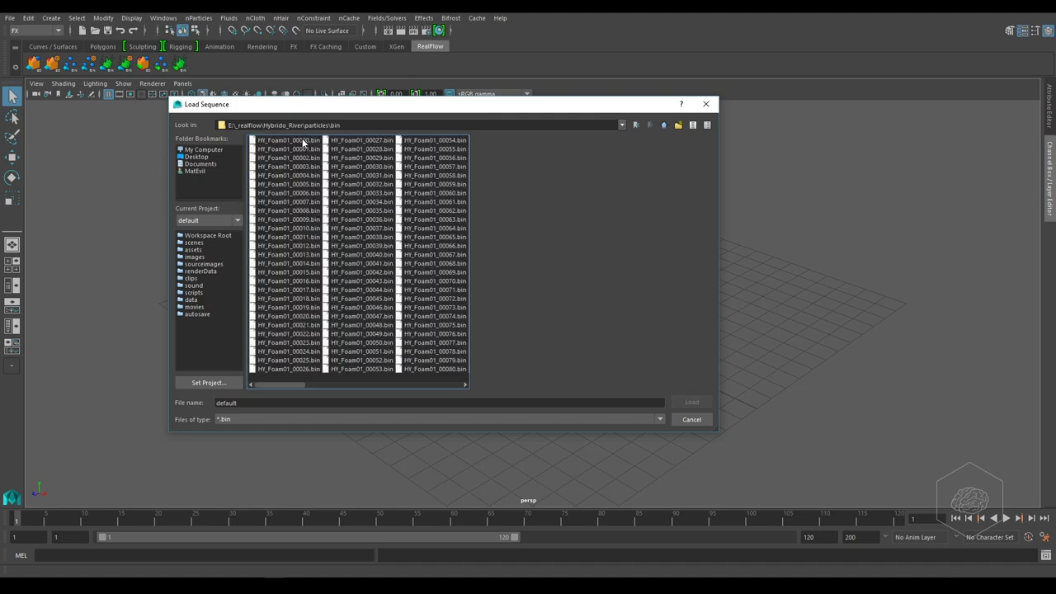
pyautogui.click(303, 141)
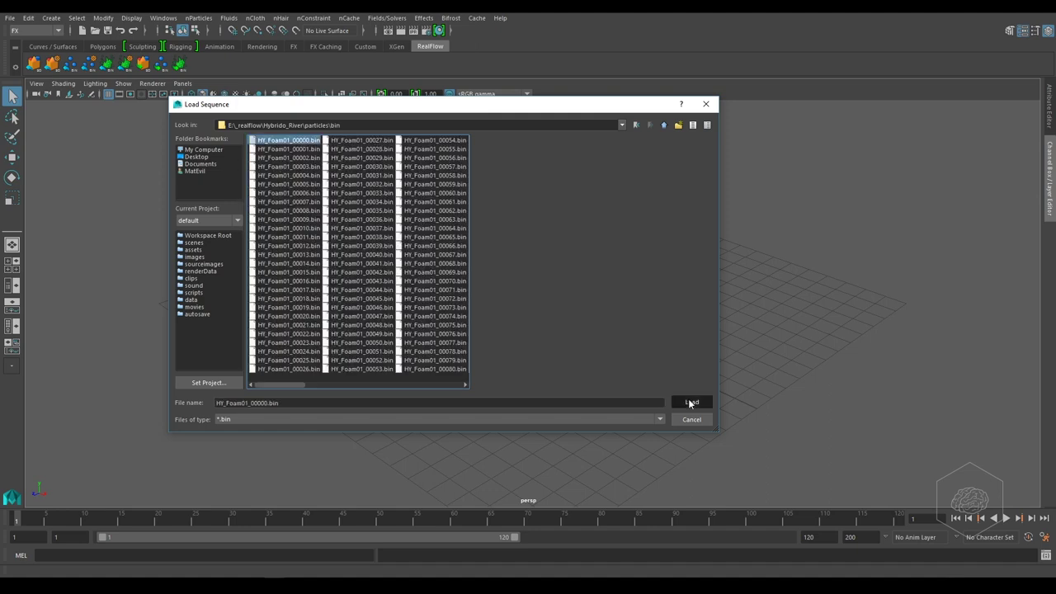
pyautogui.click(692, 403)
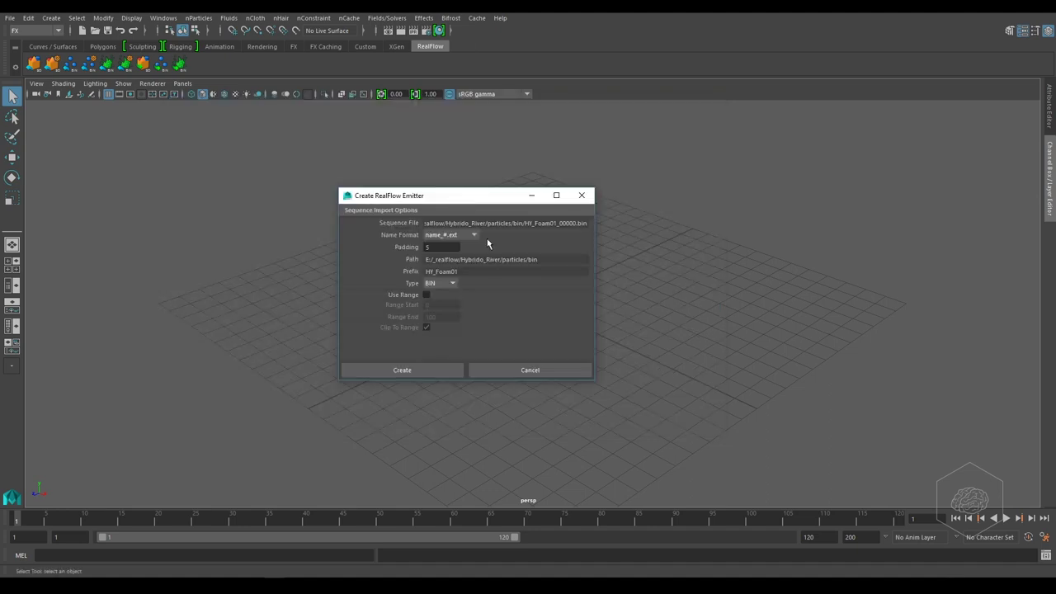
pyautogui.click(410, 370)
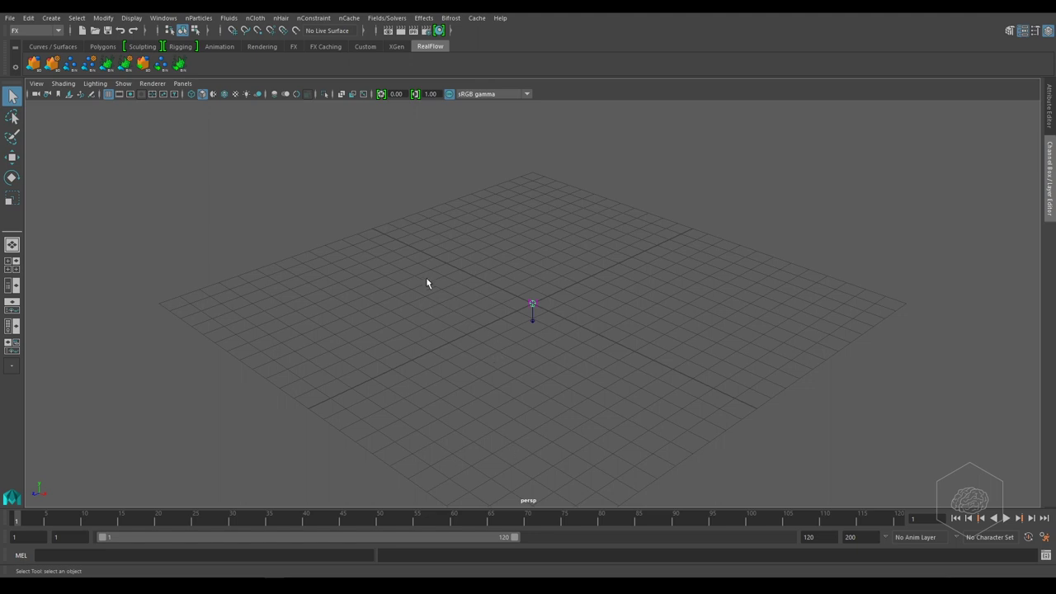
# - Jump to frame 5 and zoom in on the white foam particles
pyautogui.keyDown('alt'); pyautogui.moveTo(401, 302); pyautogui.dragTo(47, 525, button='right'); pyautogui.keyUp('alt')
pyautogui.press('.')
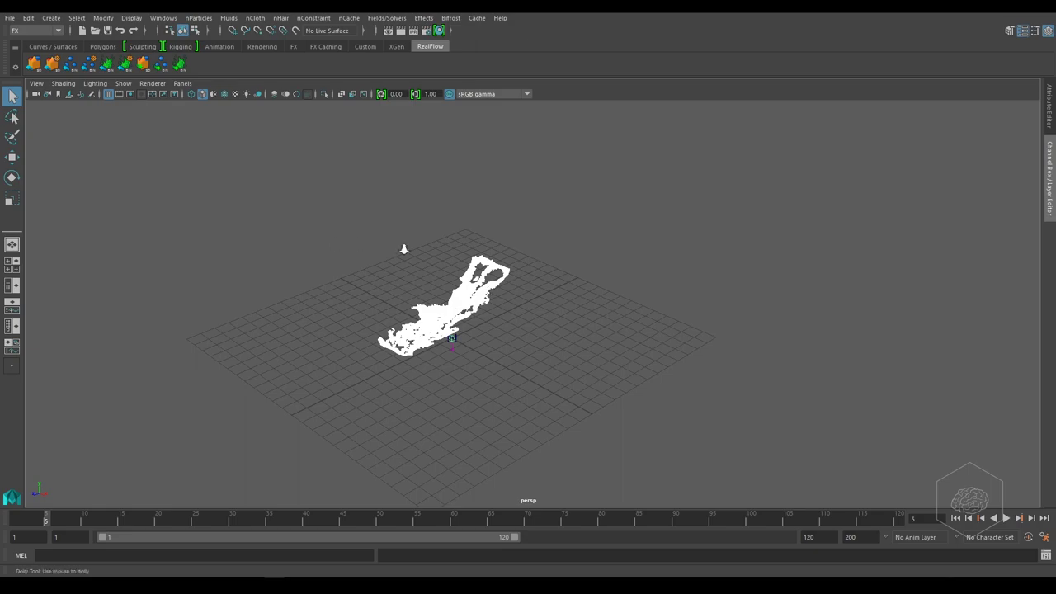
pyautogui.keyDown('alt'); pyautogui.moveTo(403, 248); pyautogui.dragTo(643, 247, button='right'); pyautogui.keyUp('alt')
pyautogui.moveTo(337, 248)
pyautogui.keyDown('alt'); pyautogui.mouseDown(button='right')
pyautogui.moveTo(259, 420)
pyautogui.moveTo(404, 377)
pyautogui.mouseUp(button='right'); pyautogui.keyUp('alt')
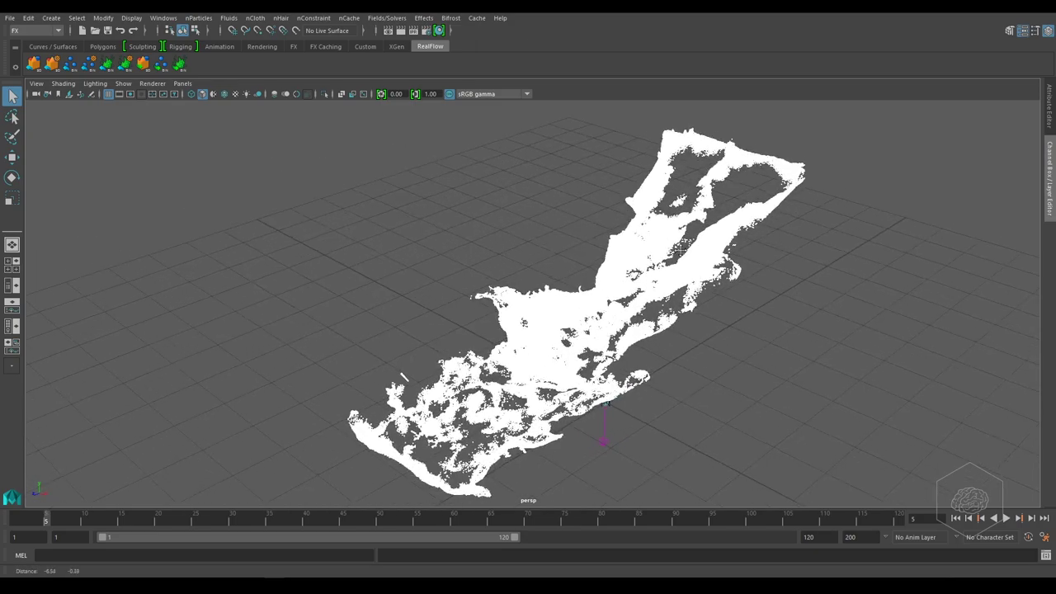
pyautogui.moveTo(403, 377)
pyautogui.keyDown('alt'); pyautogui.mouseDown()
pyautogui.moveTo(650, 332)
pyautogui.moveTo(606, 385)
pyautogui.moveTo(547, 363)
pyautogui.mouseUp(); pyautogui.keyUp('alt')
pyautogui.scroll(3, 650, 332)
pyautogui.scroll(3, 547, 364)
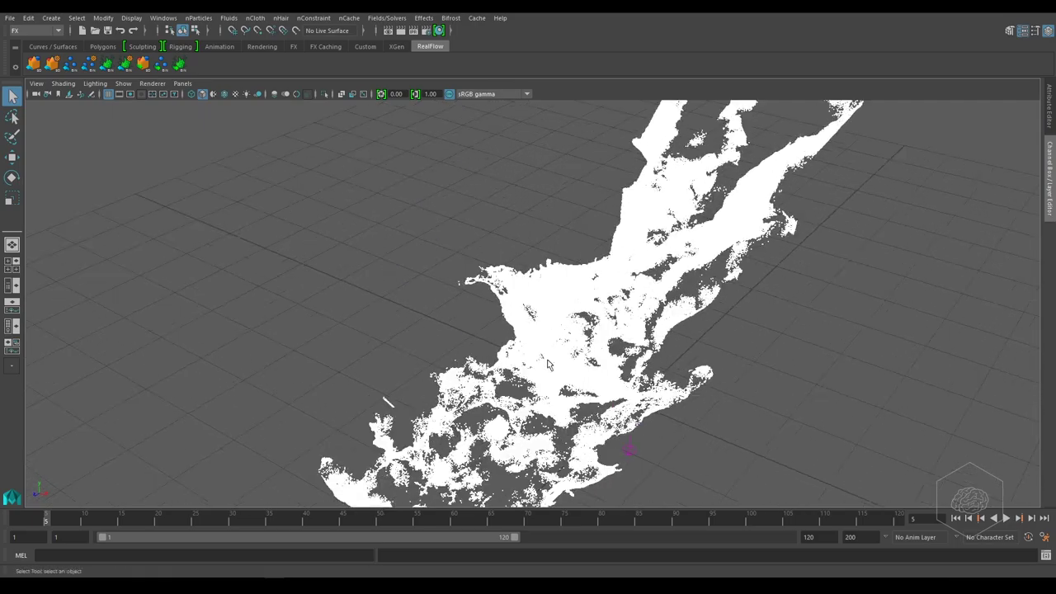
pyautogui.scroll(3, 547, 364)
# - Orbit and zoom around the foam to inspect its detail from several angles
pyautogui.moveTo(547, 363)
pyautogui.keyDown('alt'); pyautogui.mouseDown()
pyautogui.moveTo(392, 395)
pyautogui.moveTo(725, 392)
pyautogui.moveTo(684, 405)
pyautogui.moveTo(708, 284)
pyautogui.moveTo(749, 247)
pyautogui.moveTo(792, 232)
pyautogui.mouseUp(); pyautogui.keyUp('alt')
pyautogui.scroll(-5, 684, 405)
pyautogui.scroll(3, 698, 350)
pyautogui.scroll(2, 708, 285)
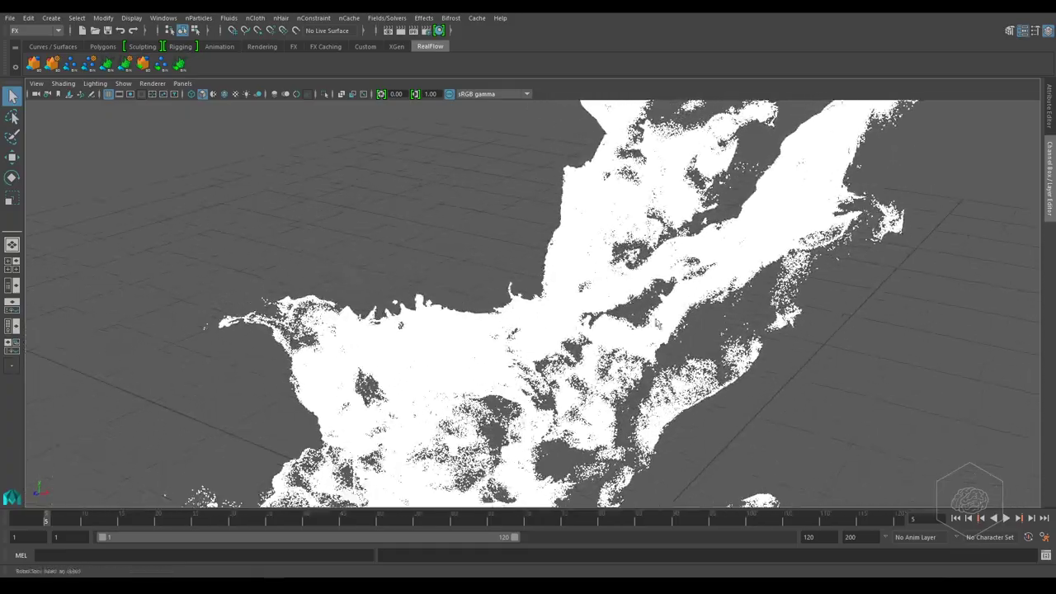
pyautogui.scroll(-3, 488, 428)
pyautogui.scroll(-2, 487, 427)
pyautogui.moveTo(488, 427)
pyautogui.keyDown('alt'); pyautogui.mouseDown()
pyautogui.moveTo(605, 394)
pyautogui.moveTo(652, 403)
pyautogui.mouseUp(); pyautogui.keyUp('alt')
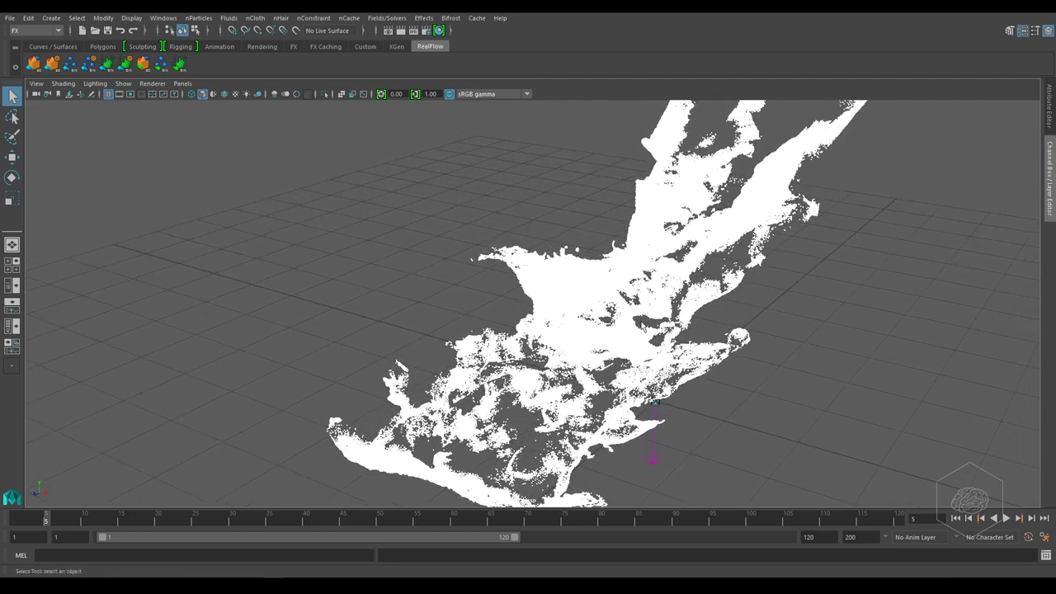
pyautogui.keyDown('alt'); pyautogui.moveTo(787, 243); pyautogui.dragTo(691, 285); pyautogui.keyUp('alt')
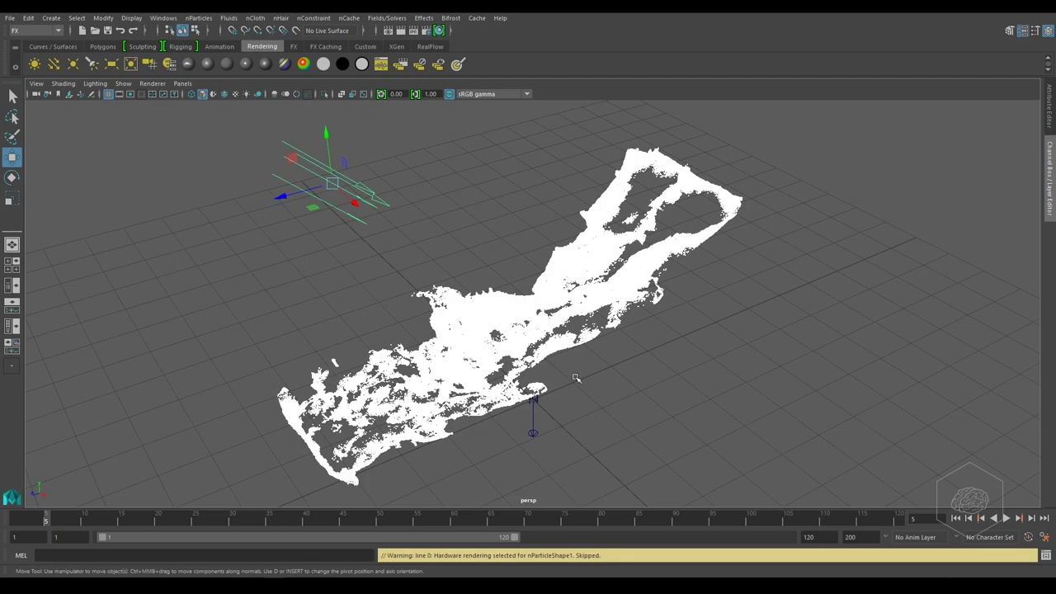
# - Frame the whole scene and select the HY_Foam01 foam particle object
pyautogui.scroll(3, 578, 376)
pyautogui.scroll(3, 610, 363)
pyautogui.scroll(2, 640, 350)
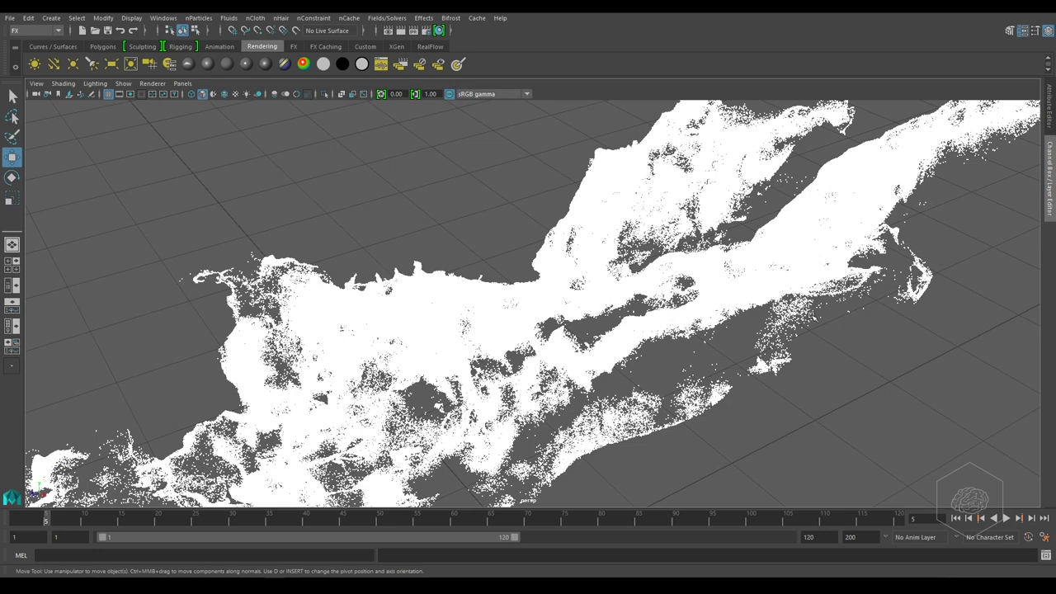
pyautogui.press('a')
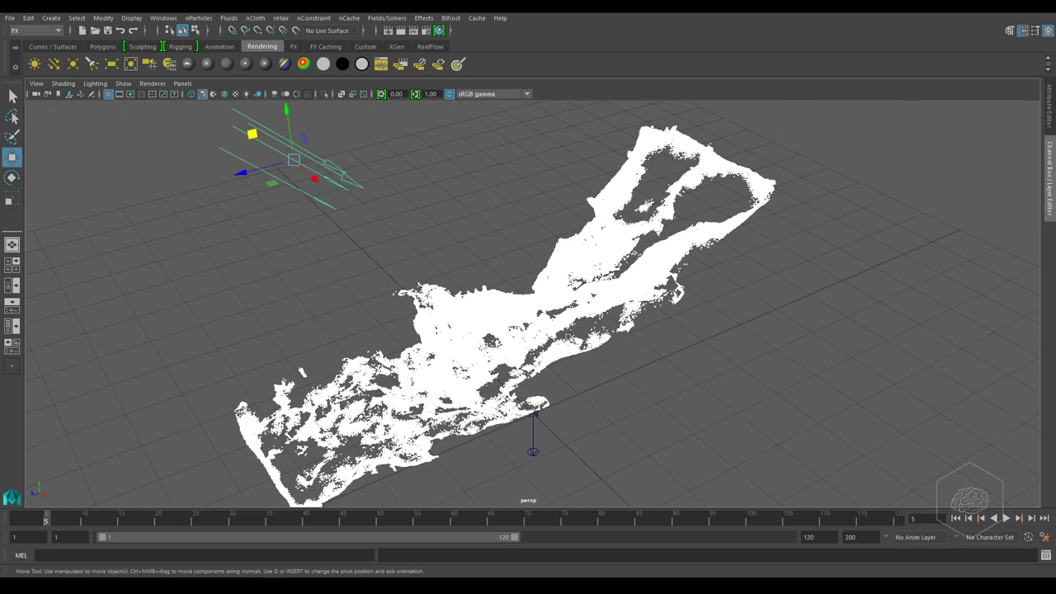
pyautogui.click(473, 260)
pyautogui.click(817, 298)
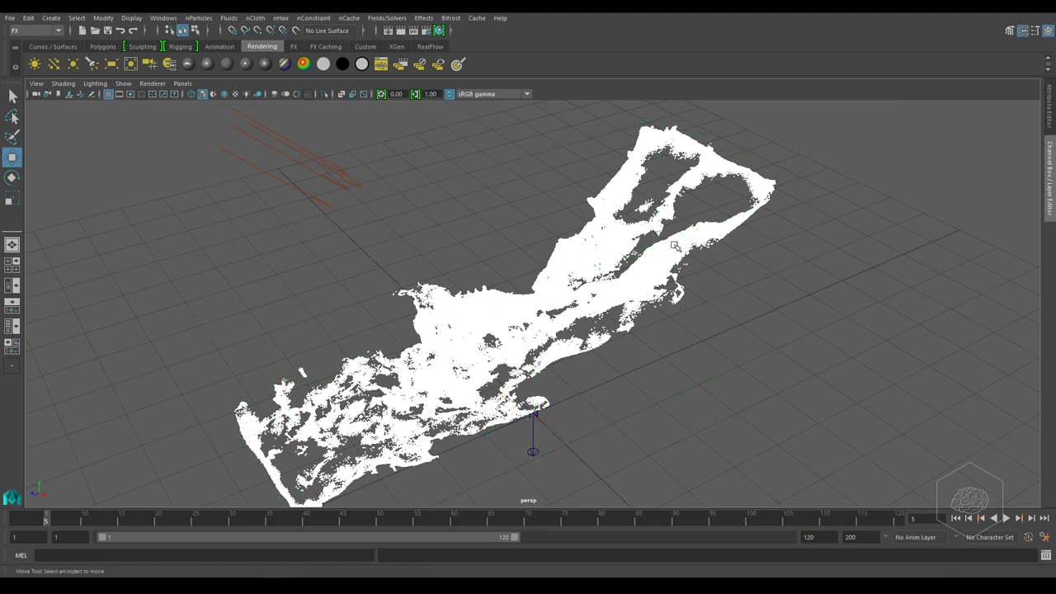
pyautogui.click(675, 246)
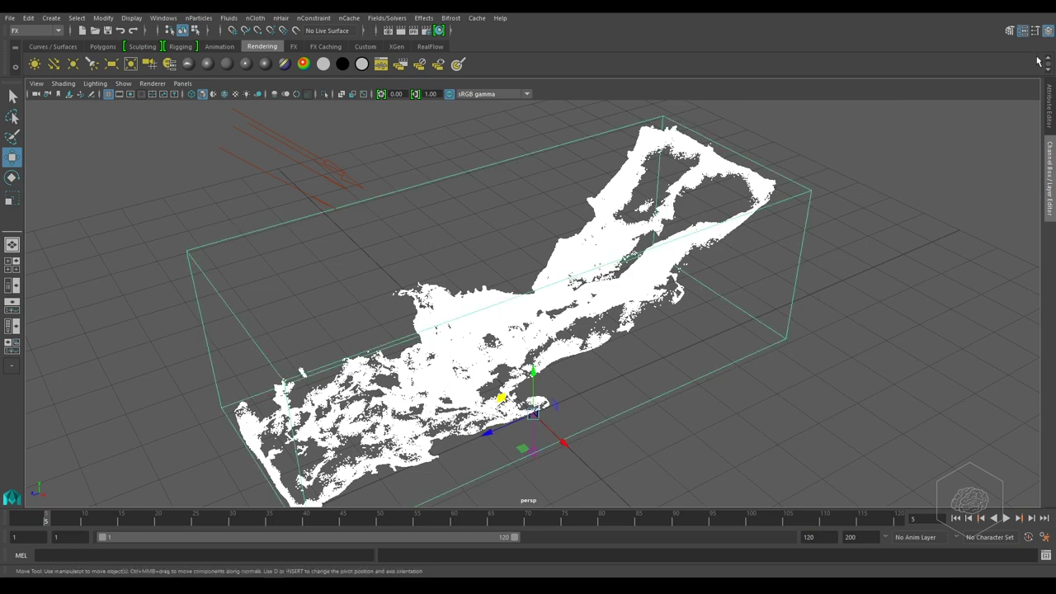
# - In the particle shape's Shading settings, set Particle Render Type to Spheres
pyautogui.click(1050, 120)
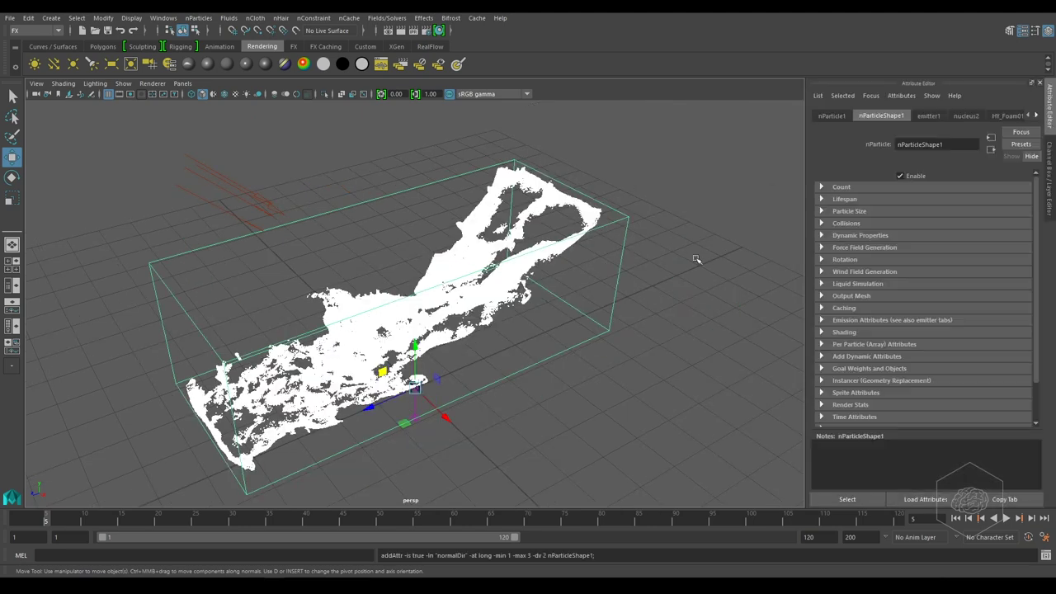
pyautogui.click(850, 211)
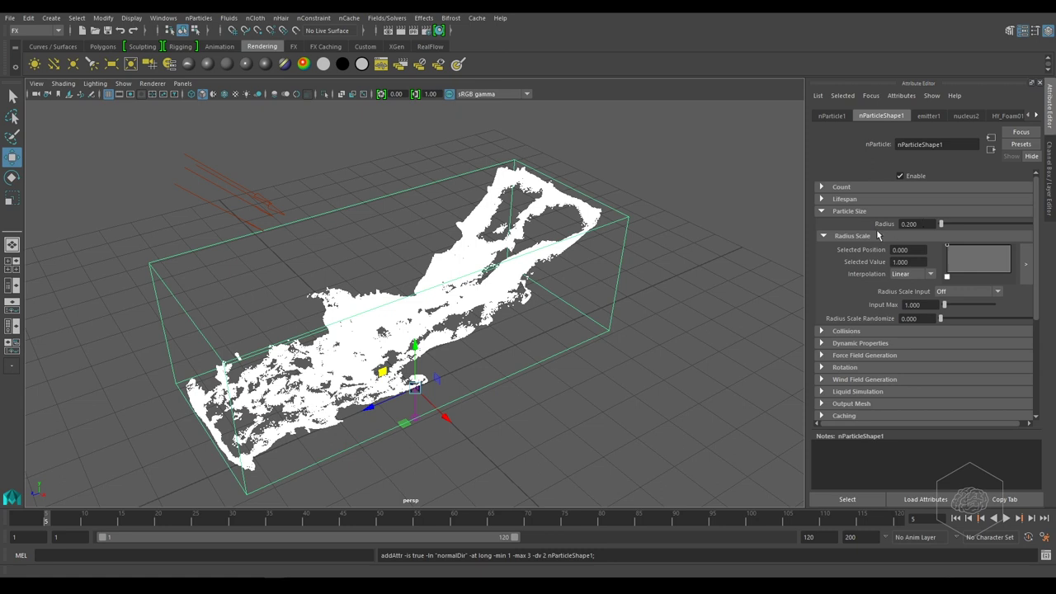
pyautogui.scroll(-2, 876, 324)
pyautogui.scroll(-2, 876, 324)
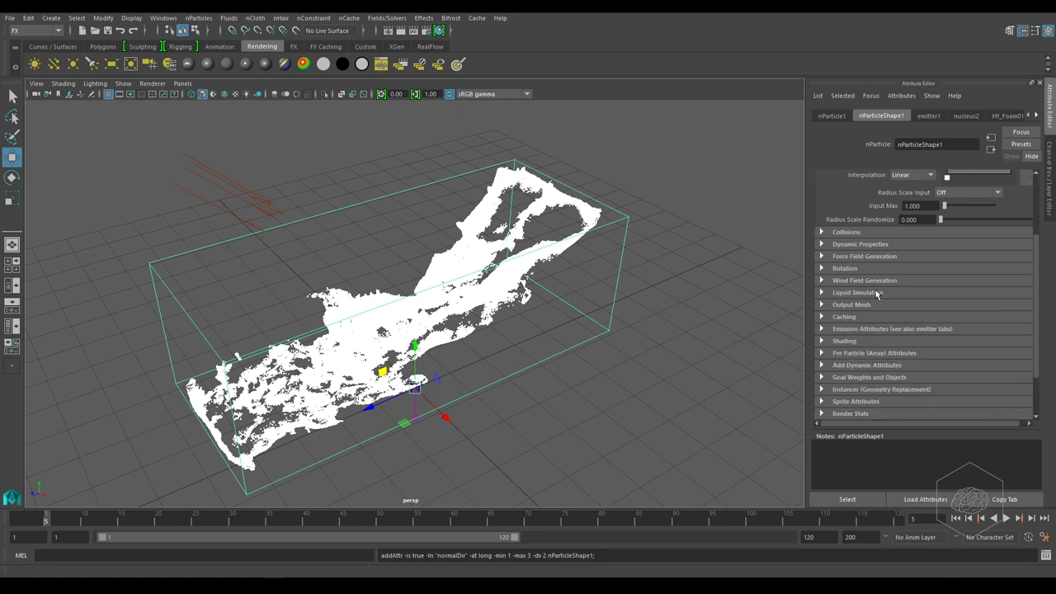
pyautogui.scroll(-2, 877, 295)
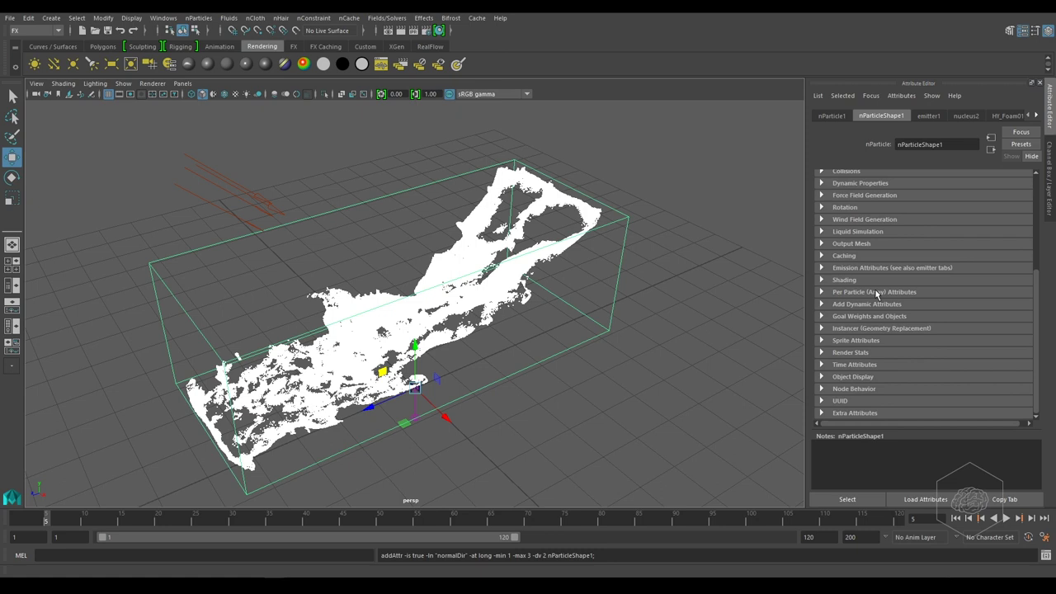
pyautogui.scroll(2, 877, 294)
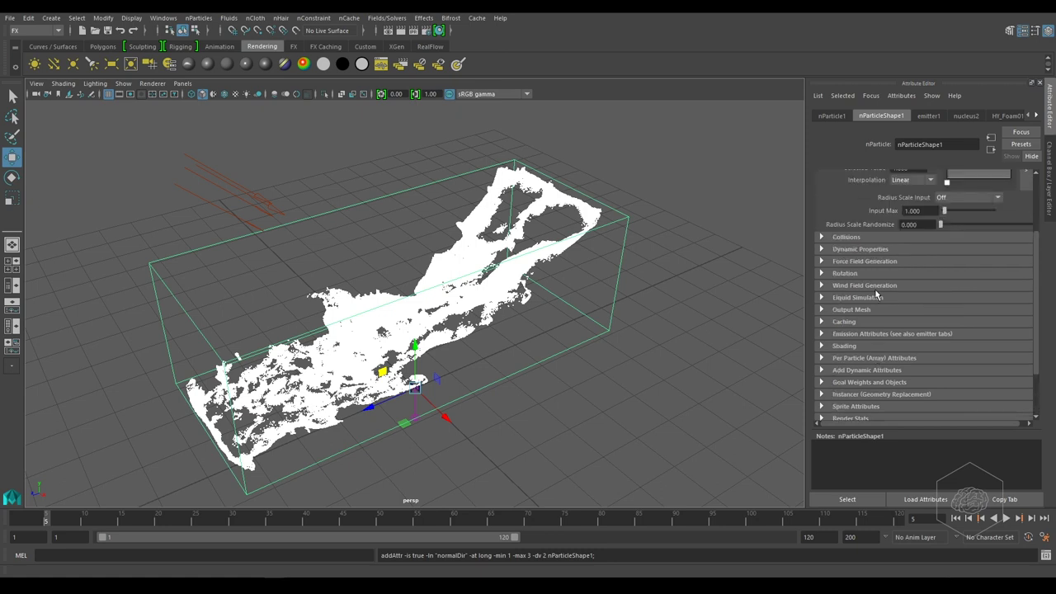
pyautogui.click(856, 344)
pyautogui.scroll(-2, 899, 297)
pyautogui.scroll(-1, 942, 255)
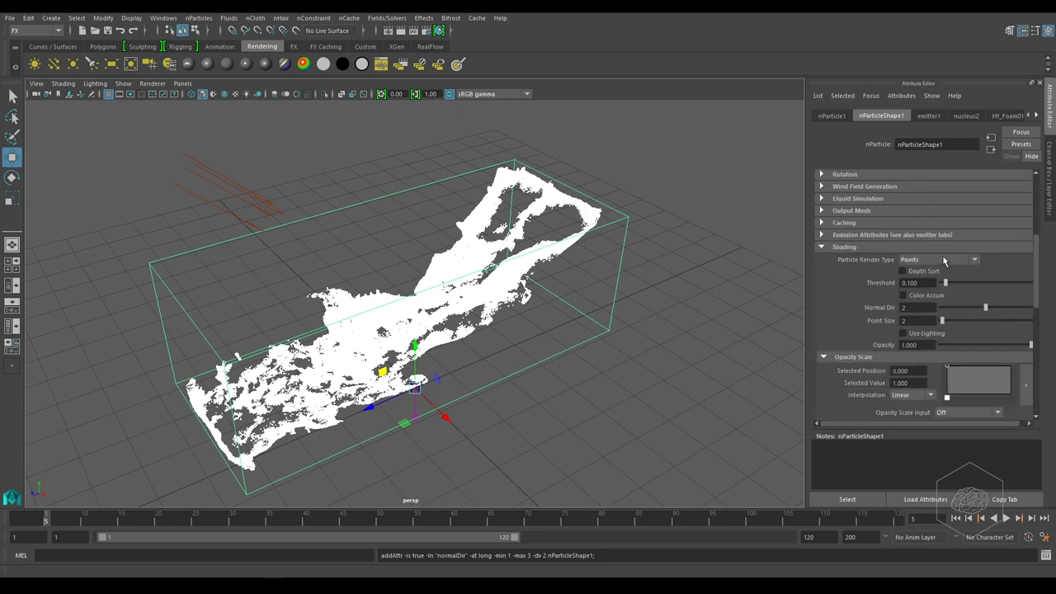
pyautogui.click(944, 259)
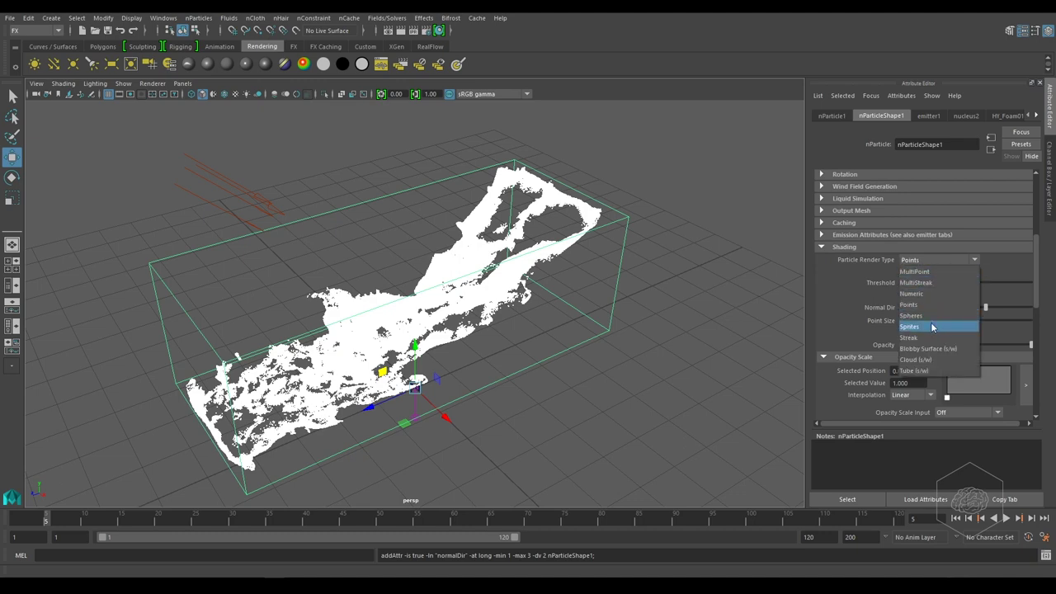
pyautogui.press('Escape')
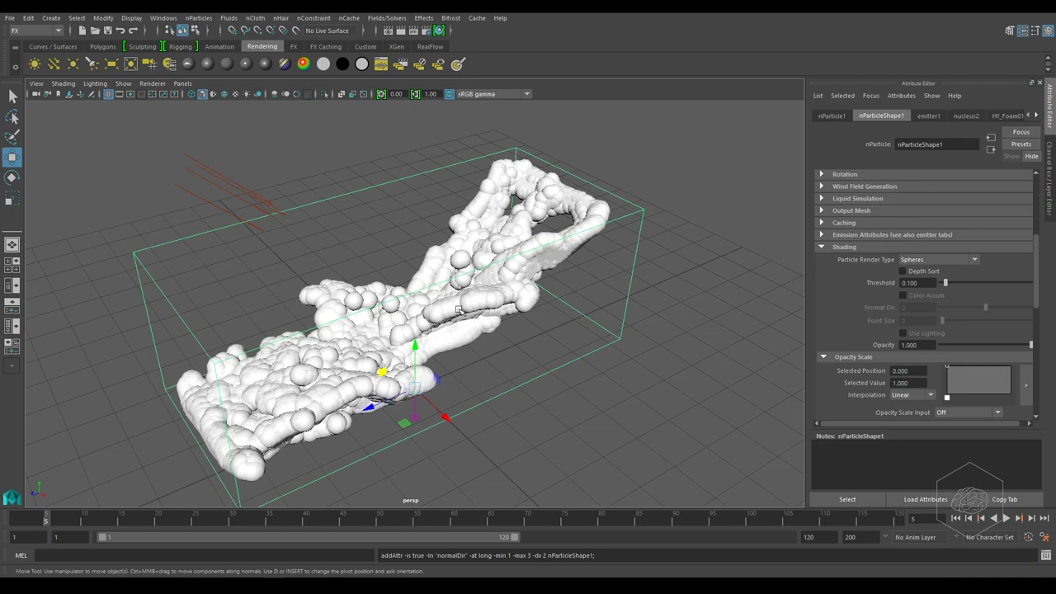
# - Orbit the view around the sphere-rendered foam and scroll down to the Color settings
pyautogui.moveTo(433, 286)
pyautogui.keyDown('alt'); pyautogui.mouseDown()
pyautogui.moveTo(503, 212)
pyautogui.moveTo(364, 249)
pyautogui.moveTo(354, 238)
pyautogui.moveTo(417, 240)
pyautogui.mouseUp(); pyautogui.keyUp('alt')
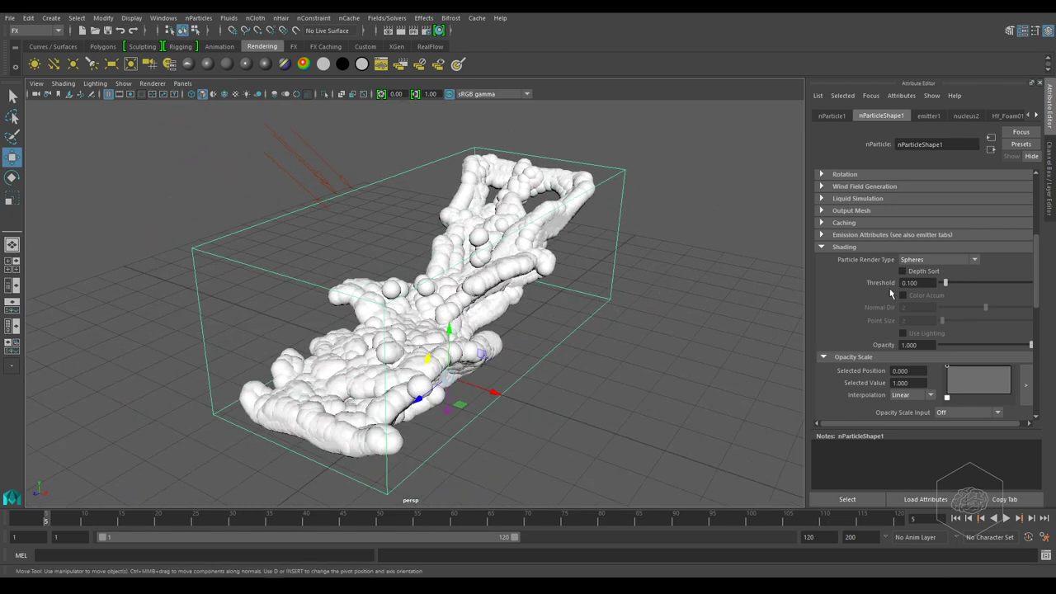
pyautogui.scroll(3, 855, 319)
pyautogui.scroll(-2, 855, 313)
pyautogui.scroll(-2, 855, 312)
pyautogui.scroll(-2, 855, 312)
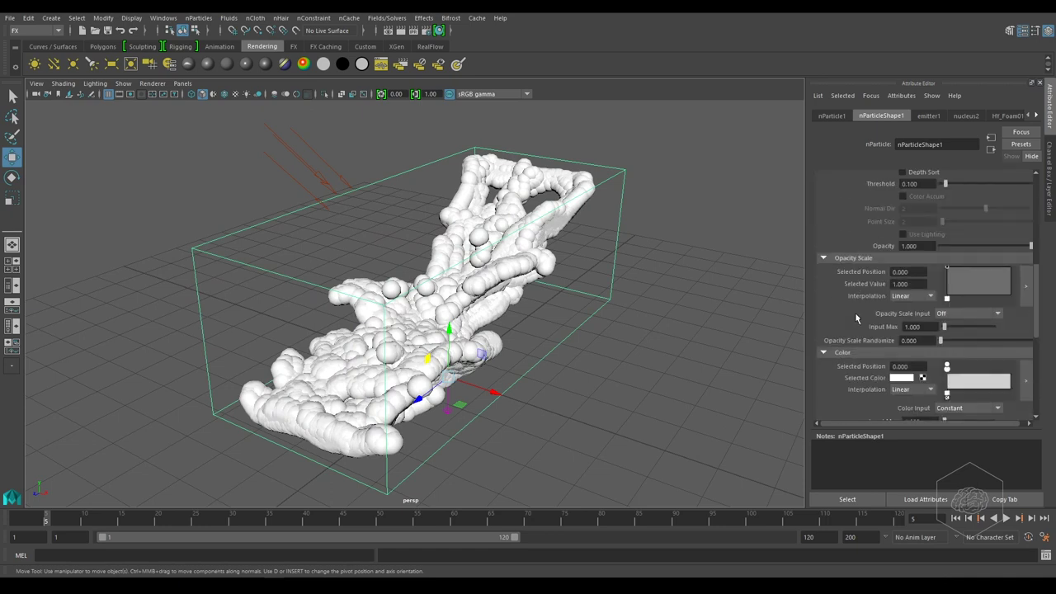
pyautogui.scroll(-2, 855, 312)
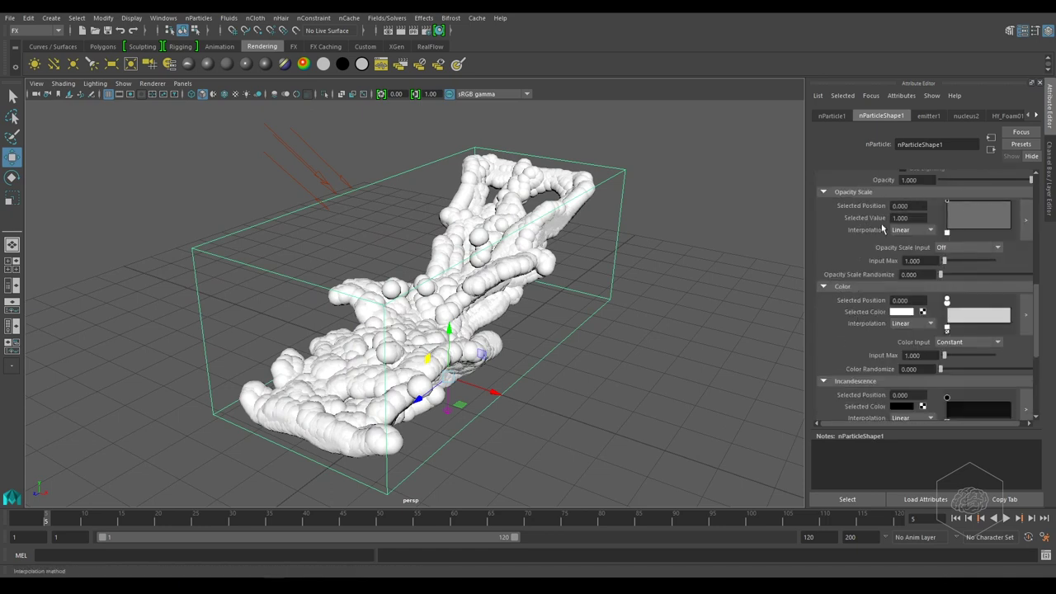
# - Set the colour ramp's end colour to green in the larger ramp editor
pyautogui.click(1026, 315)
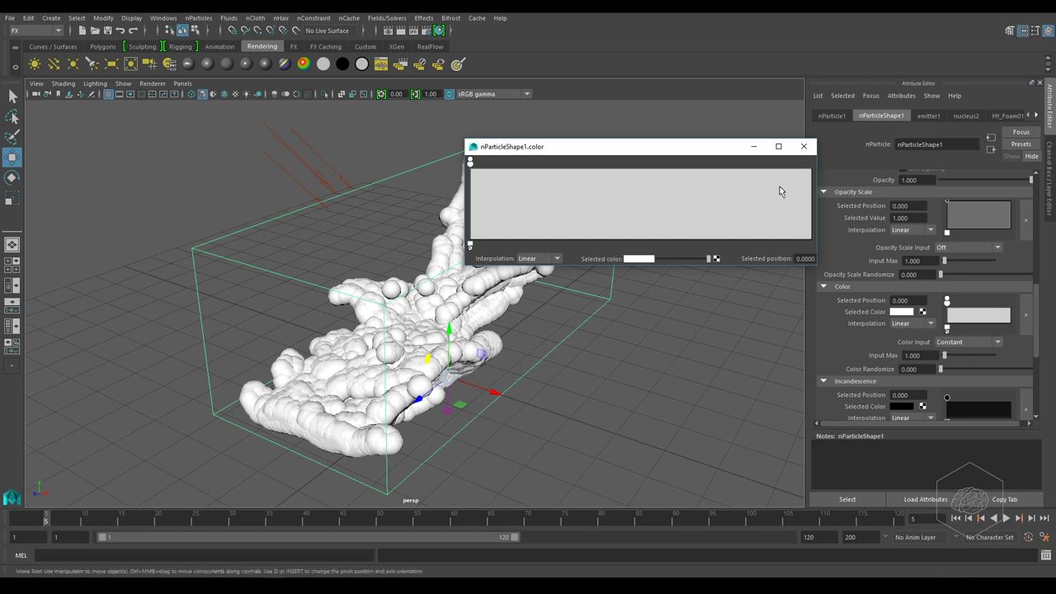
pyautogui.click(636, 260)
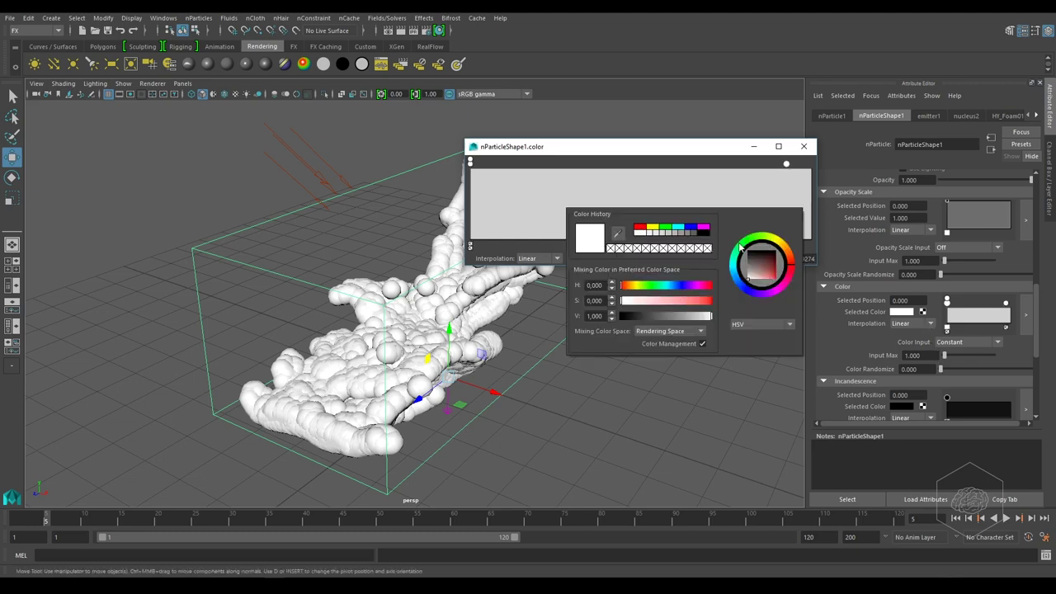
pyautogui.click(751, 240)
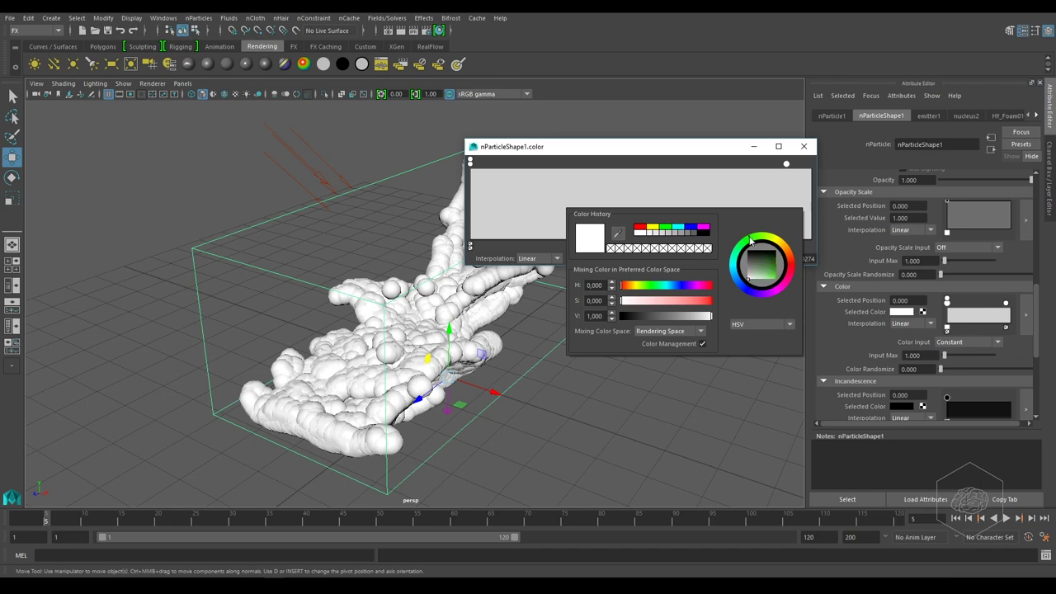
pyautogui.click(772, 281)
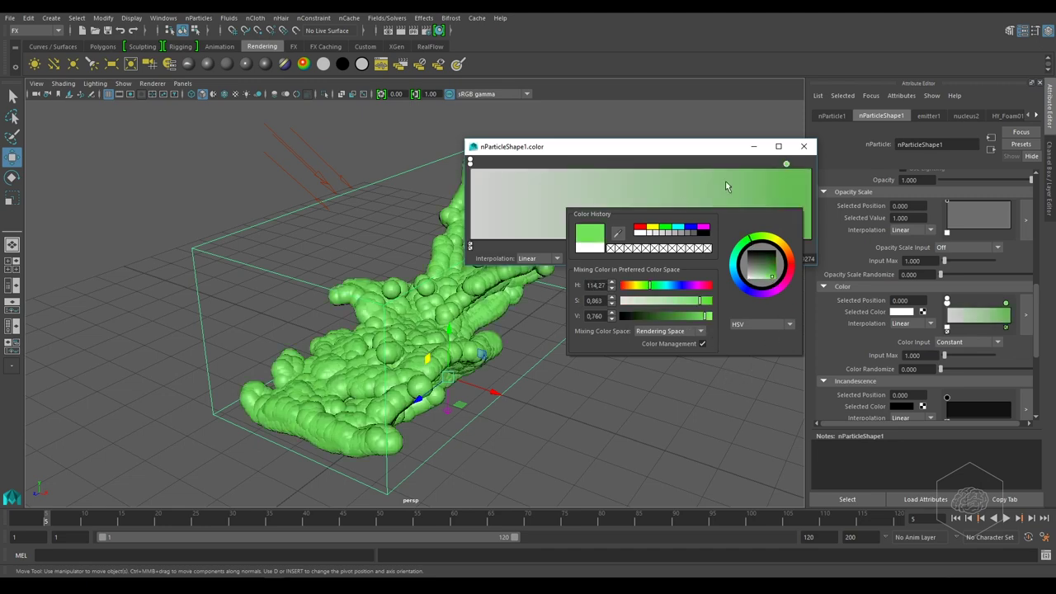
pyautogui.click(804, 146)
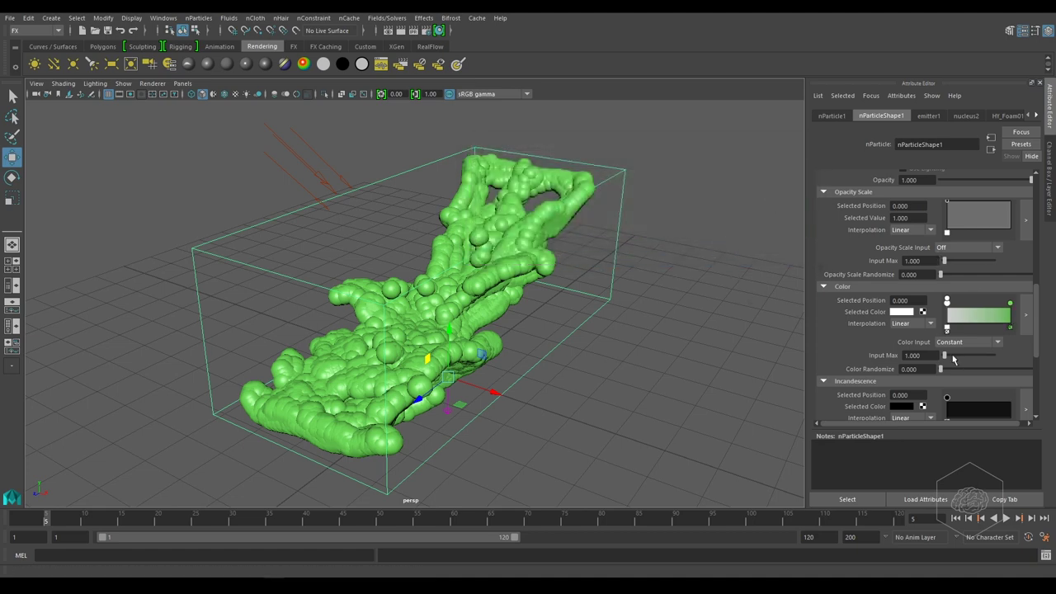
# - Drive the colour ramp by Radius and set its interpolation to Smooth
pyautogui.click(999, 342)
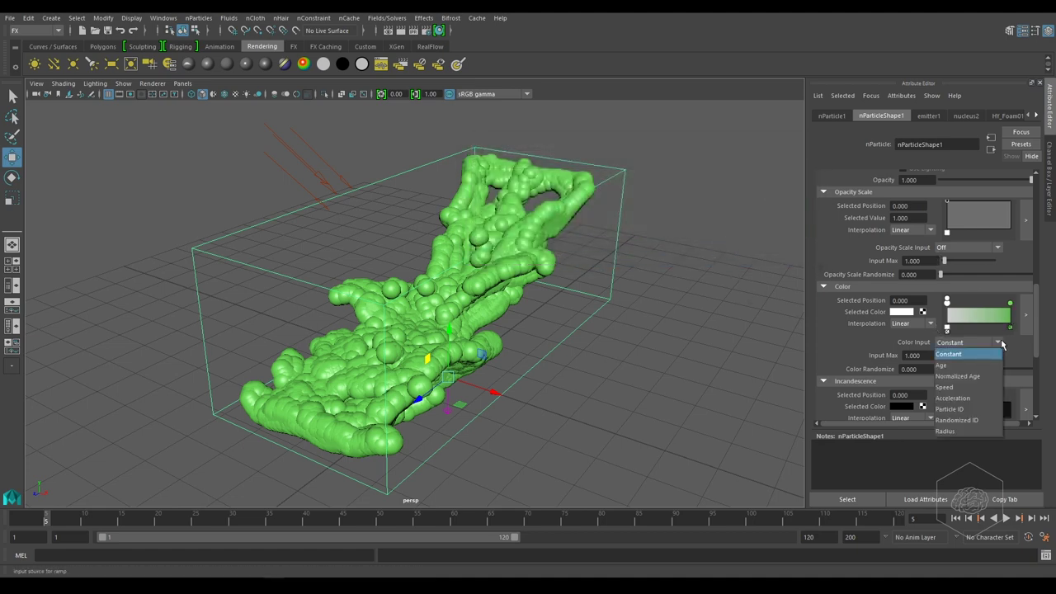
pyautogui.click(968, 367)
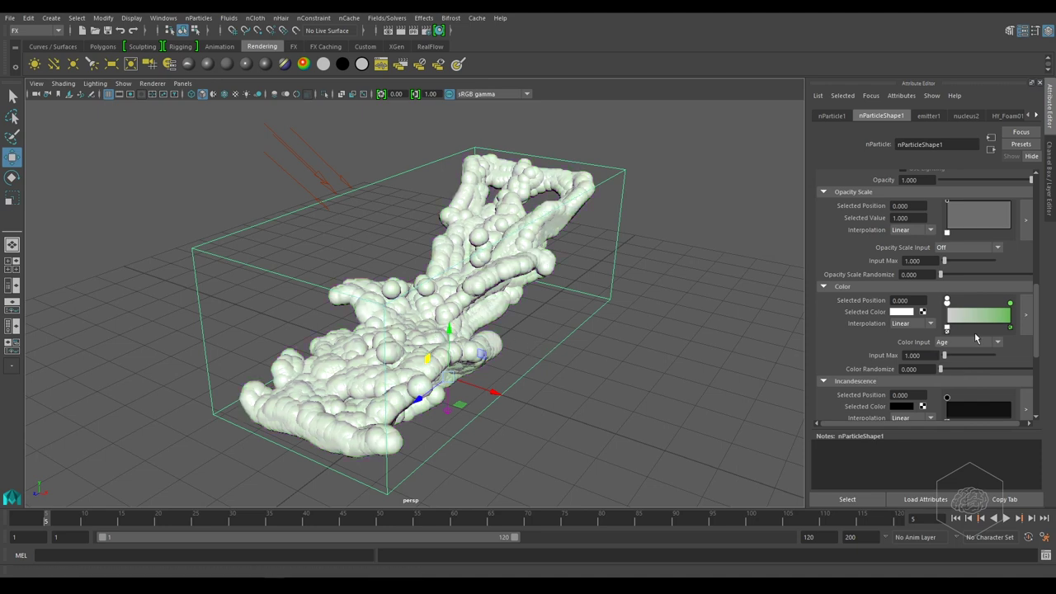
pyautogui.click(996, 341)
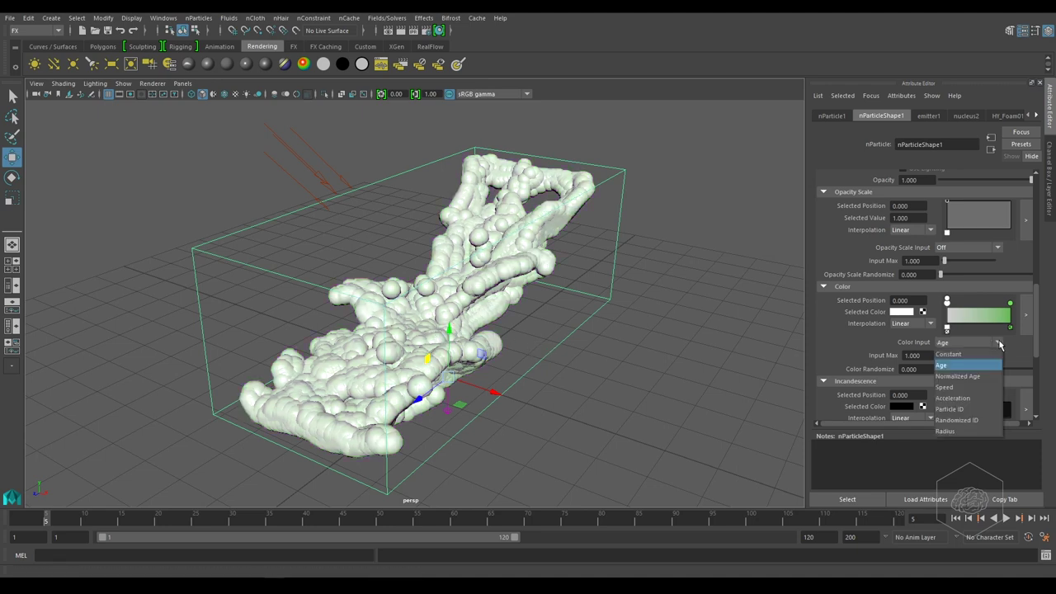
pyautogui.click(969, 388)
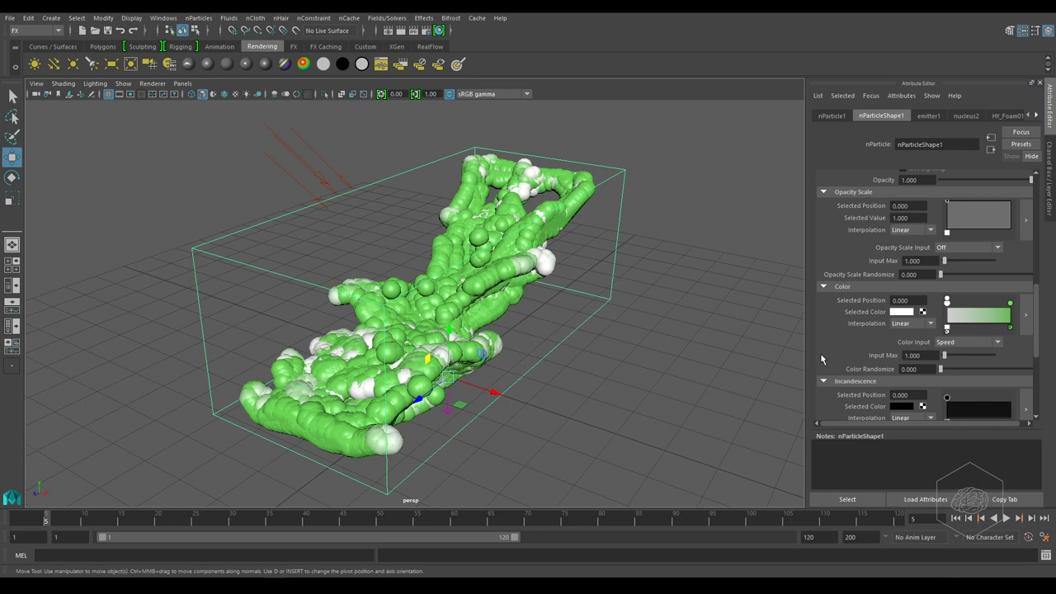
pyautogui.click(949, 341)
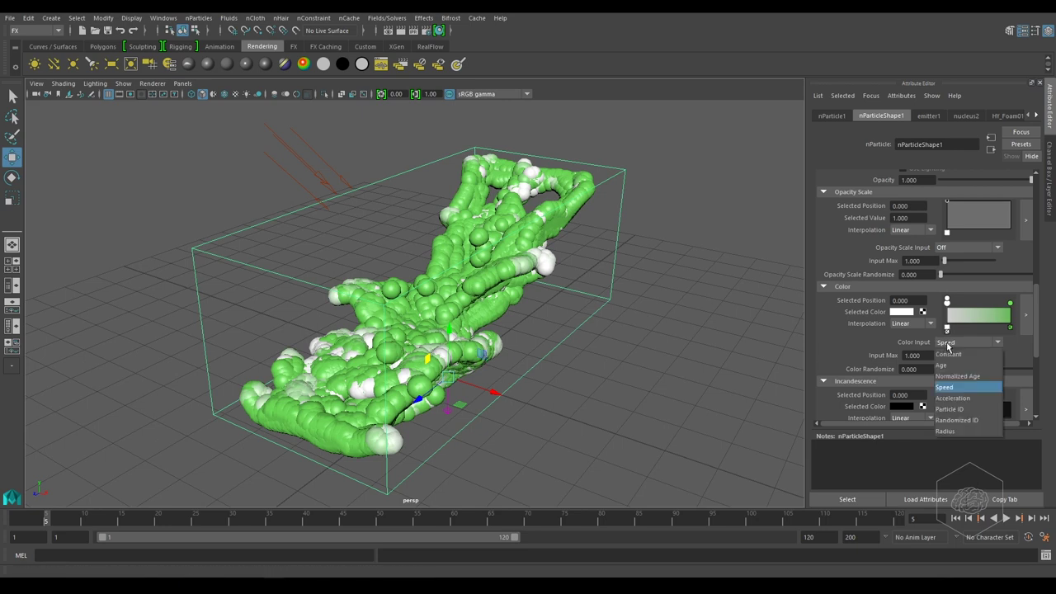
pyautogui.click(945, 430)
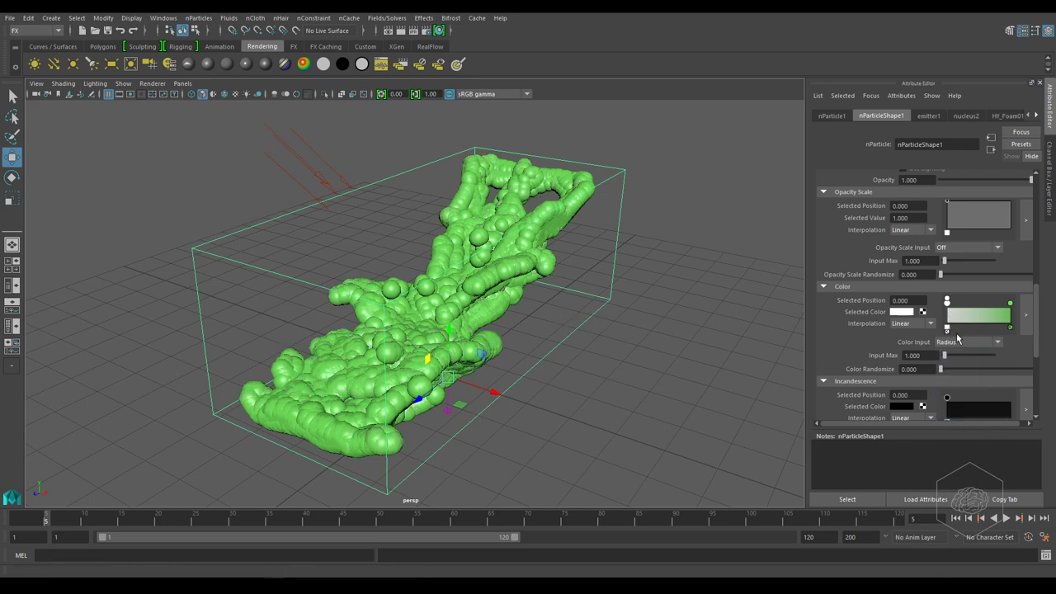
pyautogui.click(961, 343)
pyautogui.click(961, 346)
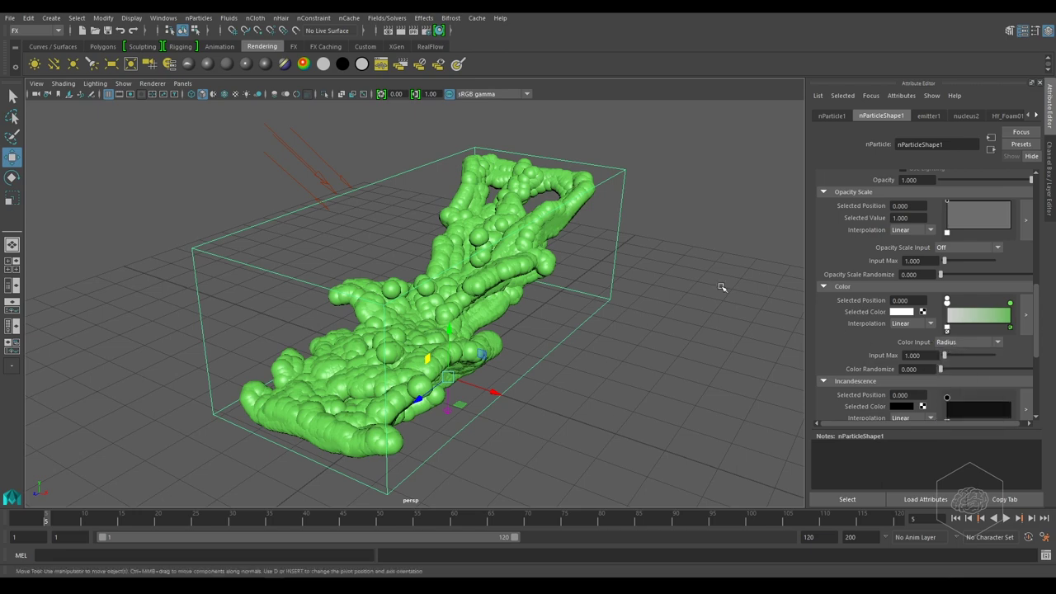
pyautogui.keyDown('alt'); pyautogui.moveTo(386, 227); pyautogui.dragTo(495, 245); pyautogui.keyUp('alt')
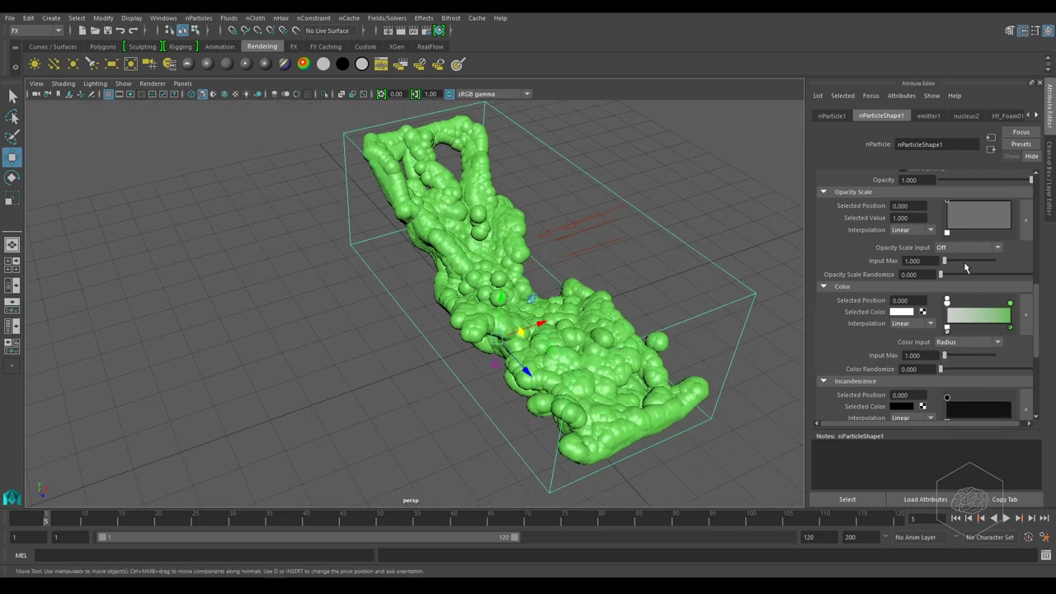
pyautogui.click(931, 324)
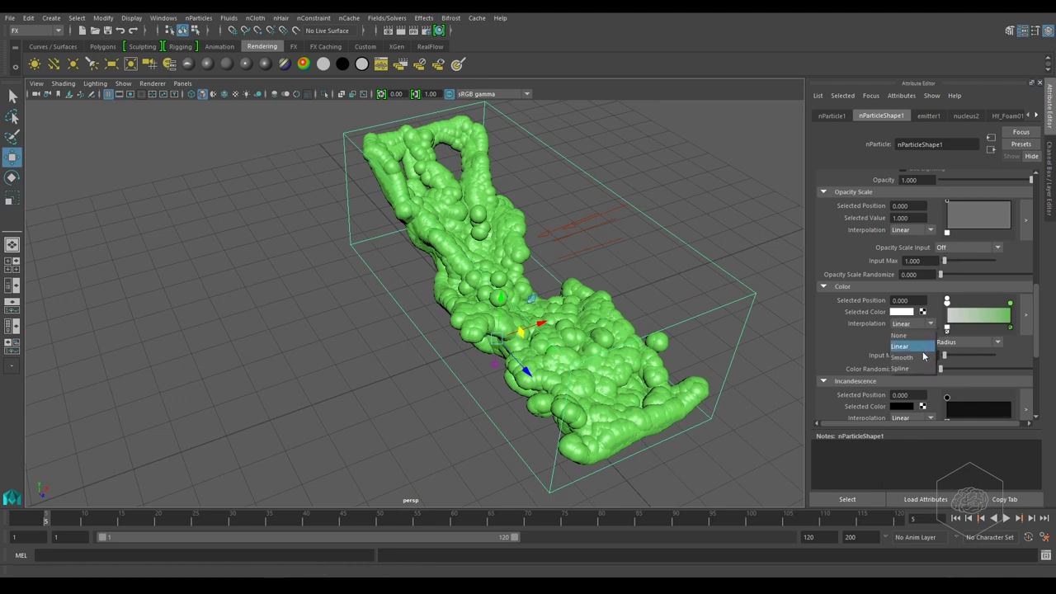
pyautogui.click(925, 356)
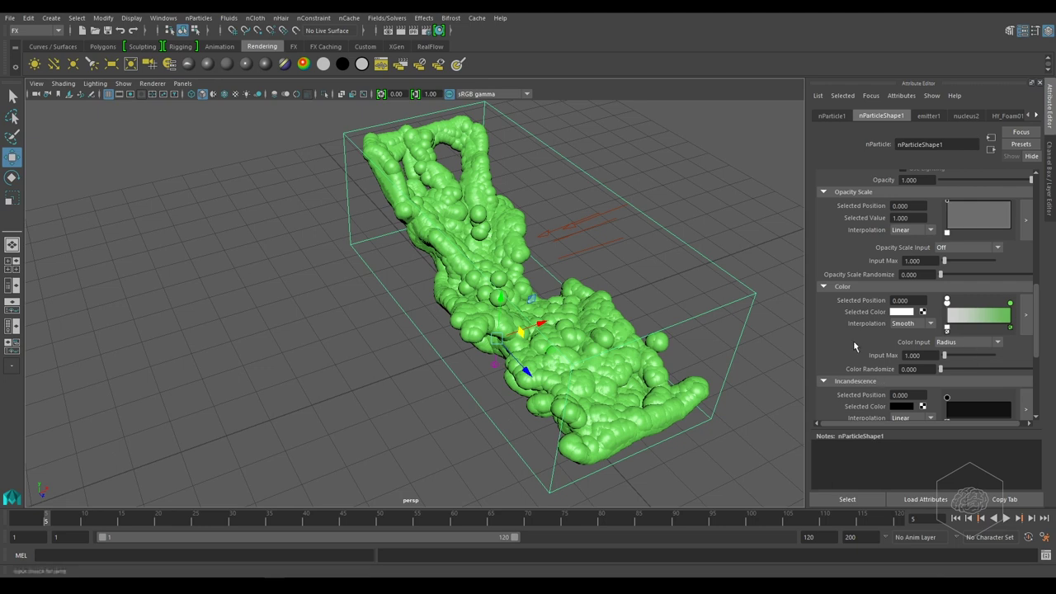
# - Add a point at position 0.591, value 0.460 on the Radius Scale ramp, keeping Linear interpolation
pyautogui.scroll(5, 855, 334)
pyautogui.scroll(5, 857, 329)
pyautogui.scroll(5, 858, 329)
pyautogui.scroll(3, 857, 329)
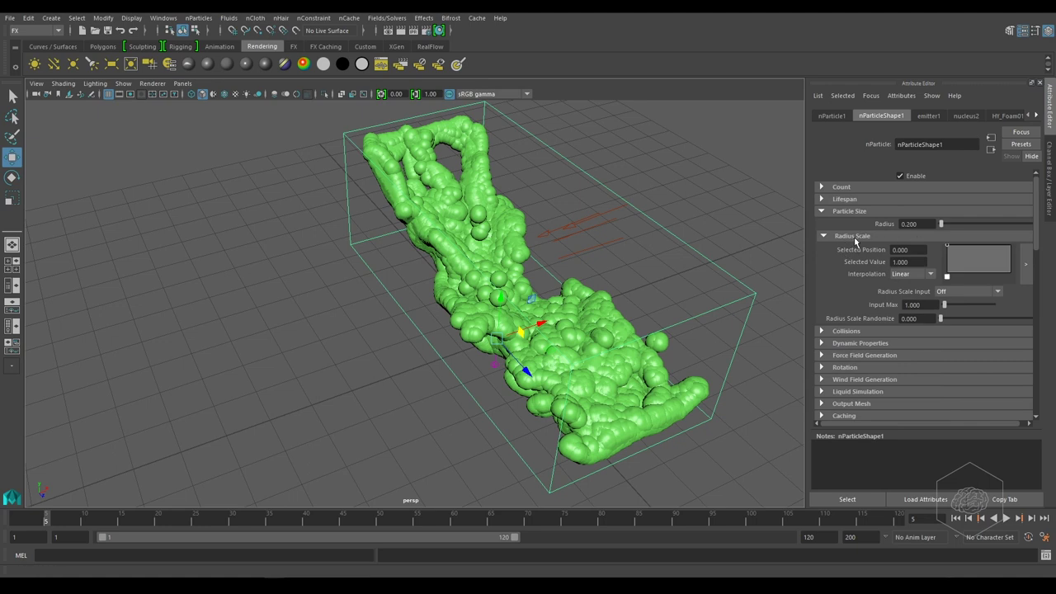
pyautogui.click(931, 274)
pyautogui.click(924, 296)
pyautogui.click(933, 276)
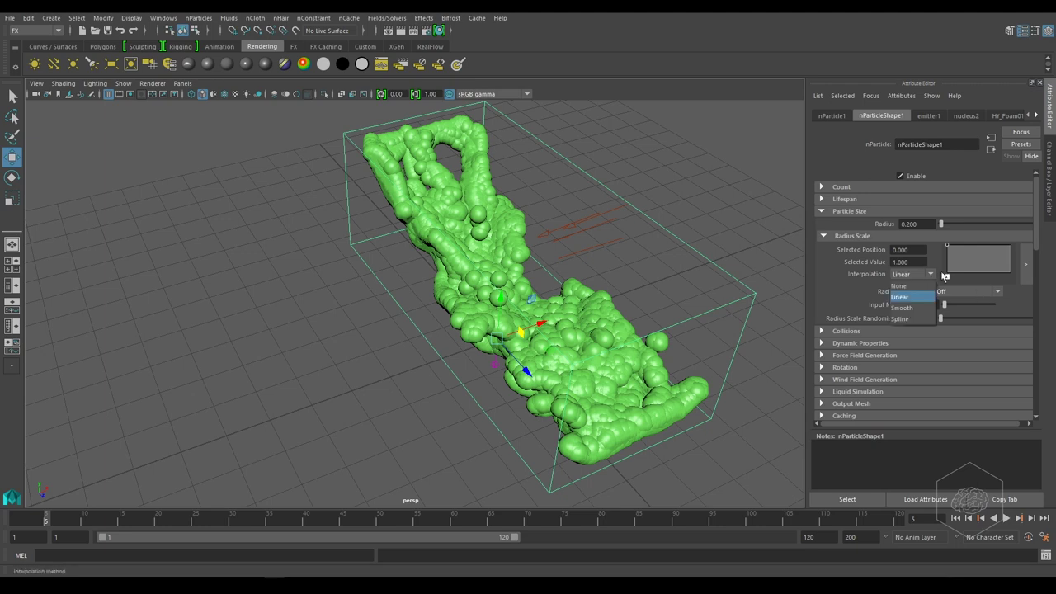
pyautogui.click(984, 260)
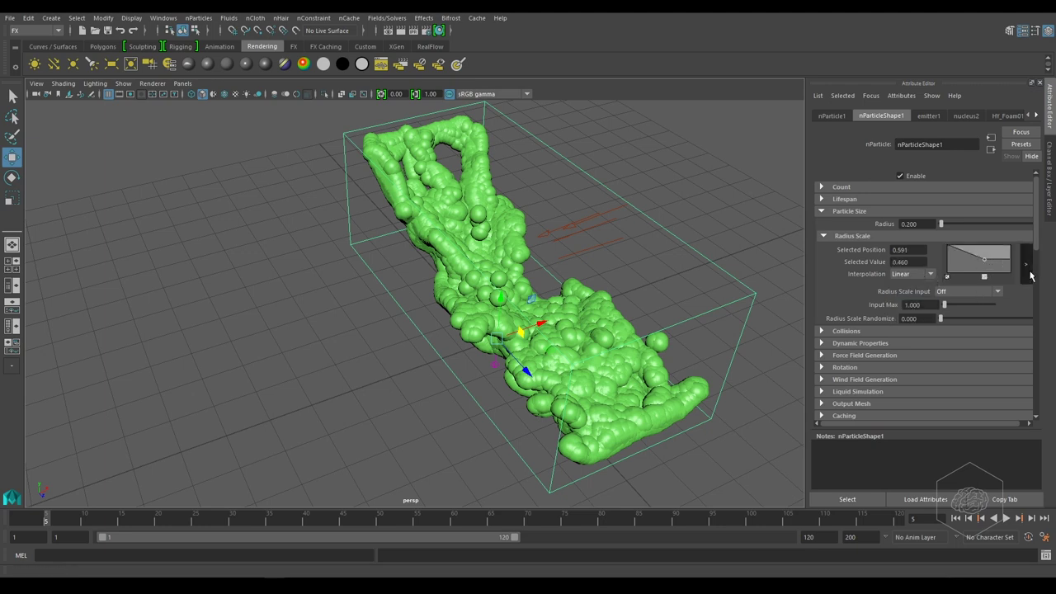
# - In the larger radiusScale editor, push the middle point toward the end and set Smooth interpolation
pyautogui.click(1025, 264)
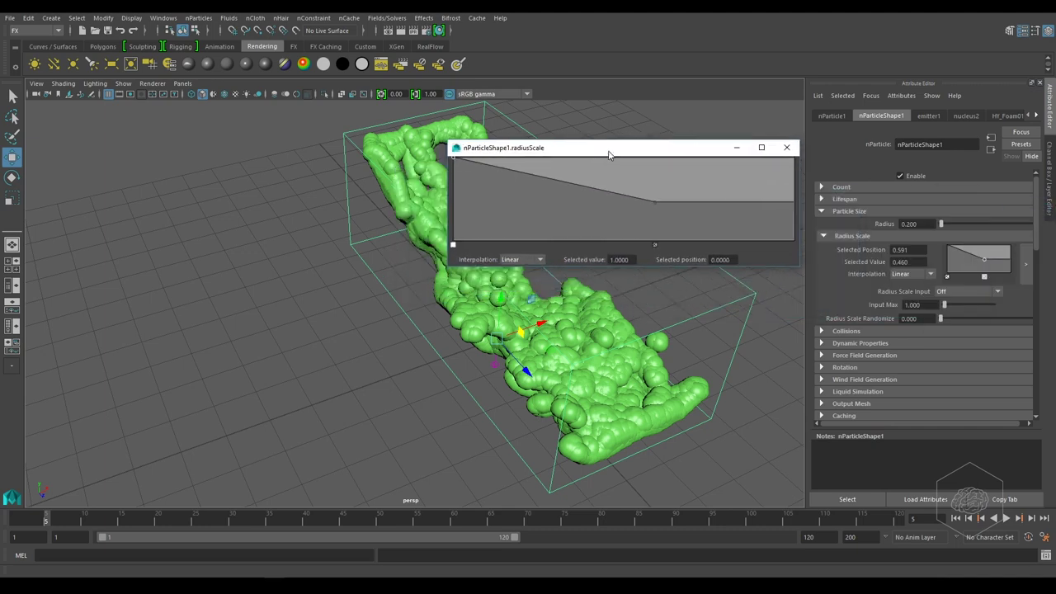
pyautogui.click(656, 202)
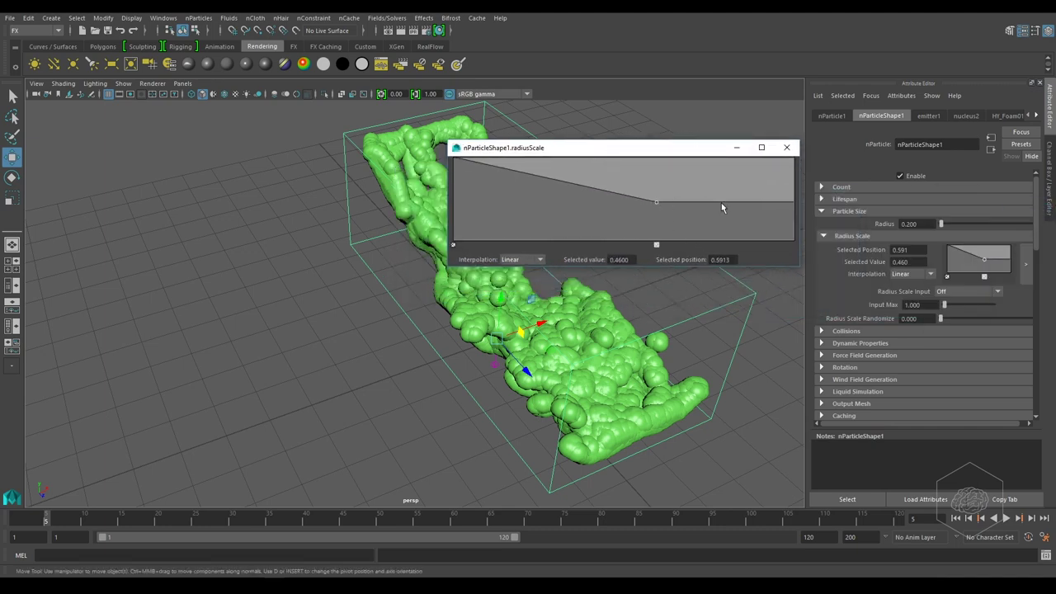
pyautogui.moveTo(763, 212); pyautogui.dragTo(798, 241)
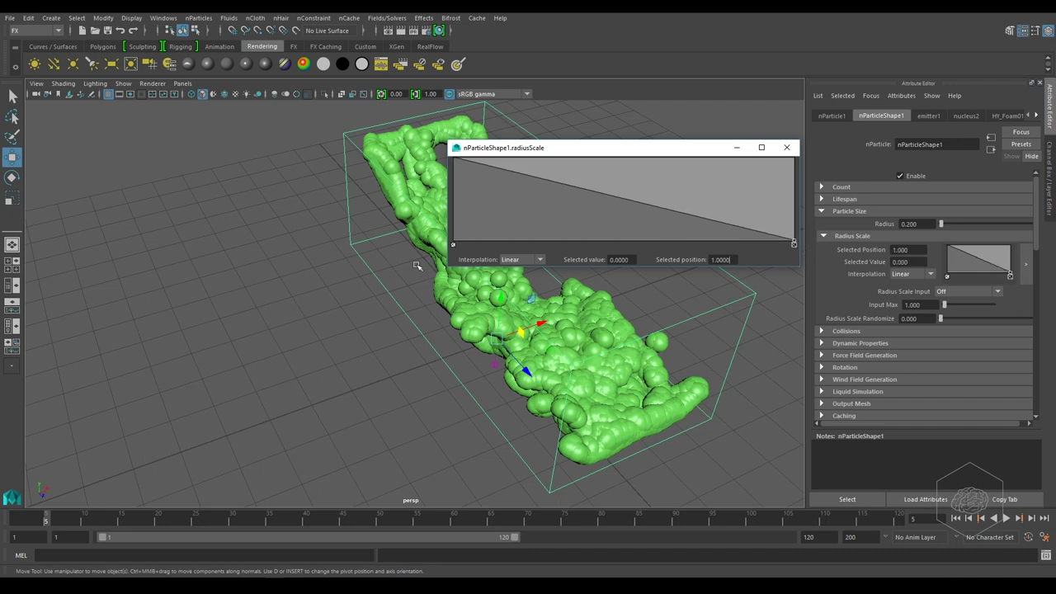
pyautogui.click(540, 261)
pyautogui.click(528, 303)
pyautogui.click(533, 259)
pyautogui.click(542, 295)
# - Make the start point Smooth, set the end point's value to 0.1, and close the editor
pyautogui.click(454, 160)
pyautogui.click(522, 260)
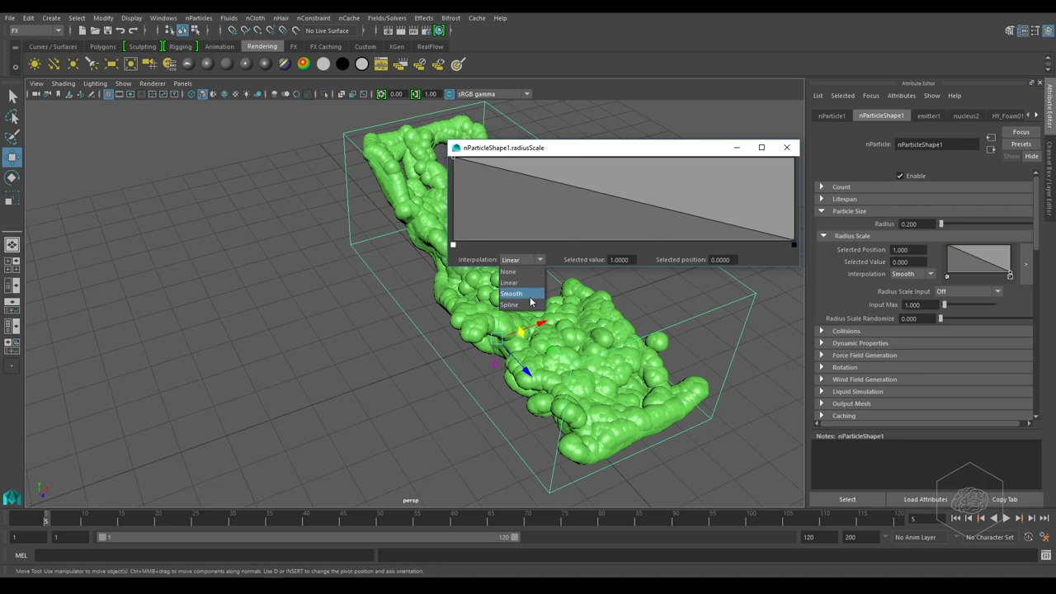
pyautogui.click(533, 294)
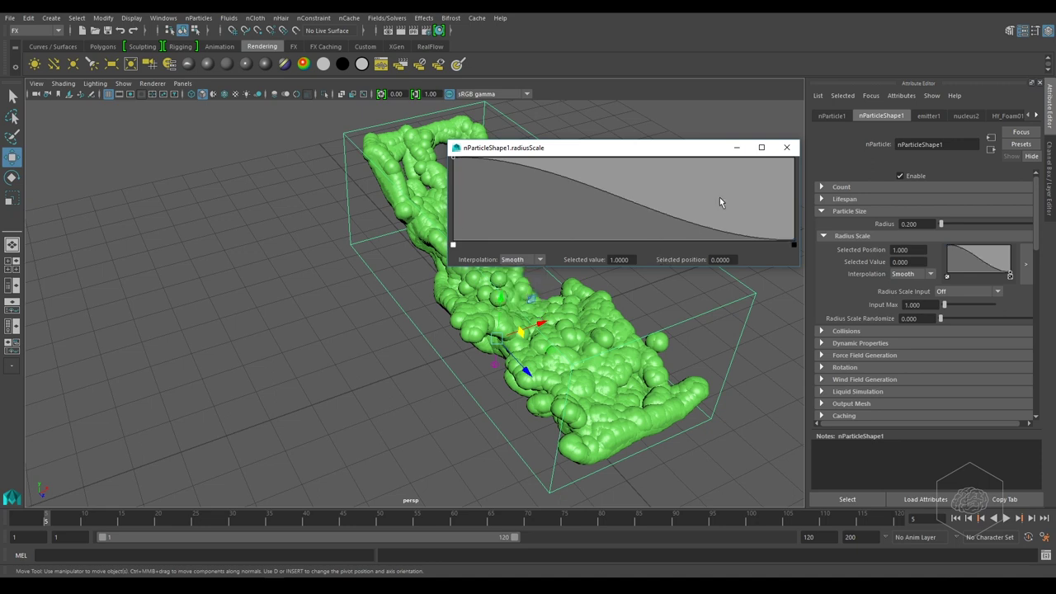
pyautogui.click(794, 239)
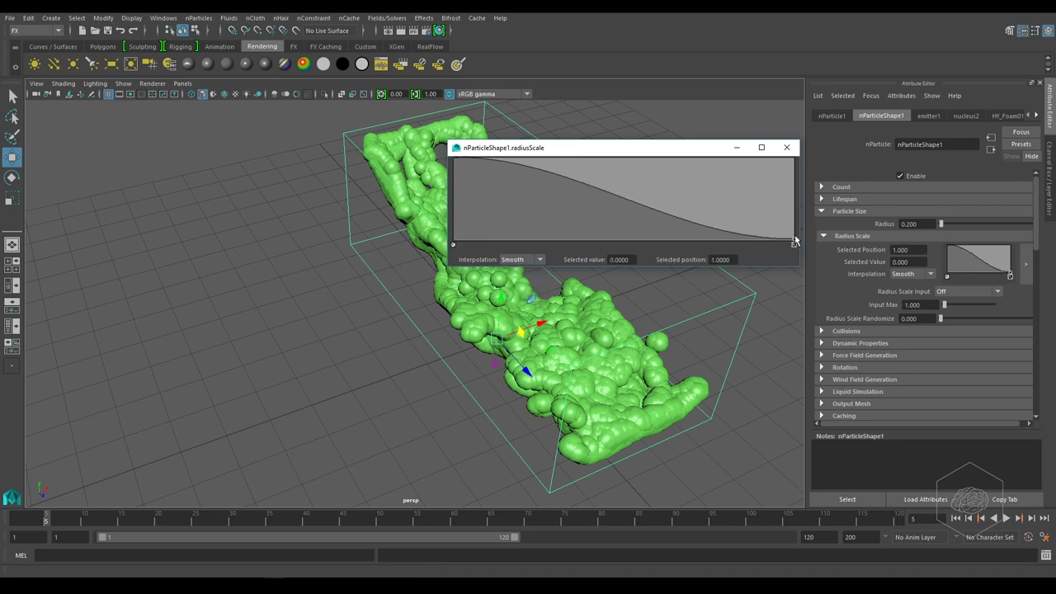
pyautogui.moveTo(795, 235); pyautogui.dragTo(799, 235)
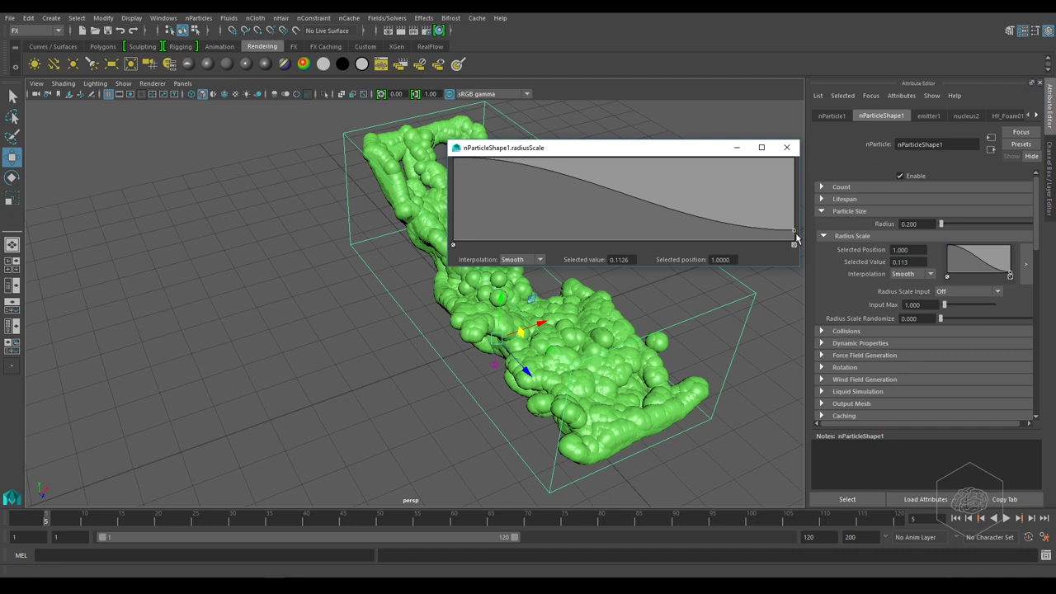
pyautogui.hotkey('ctrl', 'z')
pyautogui.doubleClick(620, 259)
pyautogui.write('0.1000')
pyautogui.press('Return')
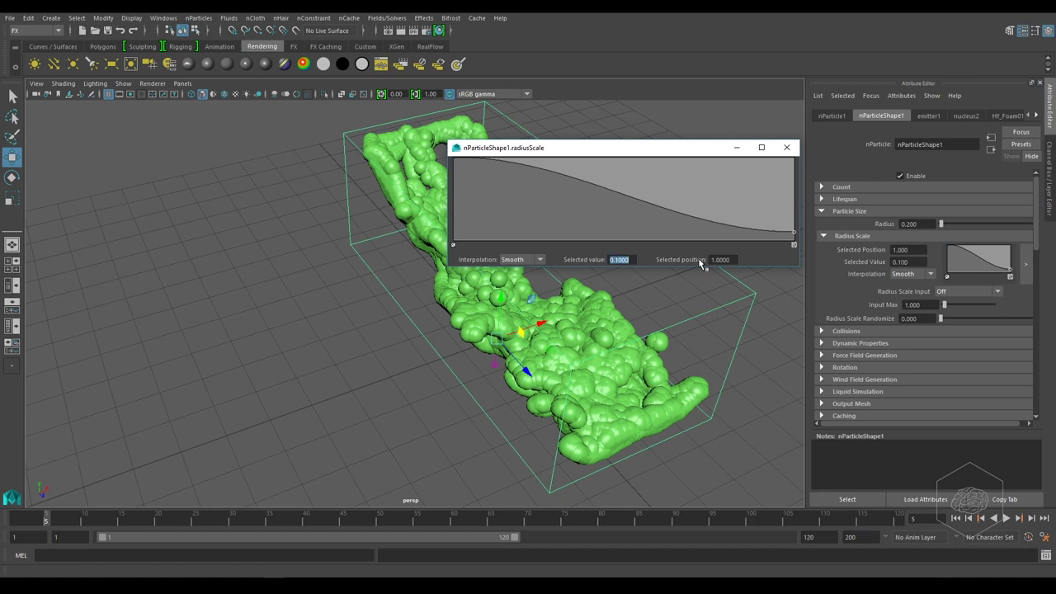
pyautogui.click(786, 146)
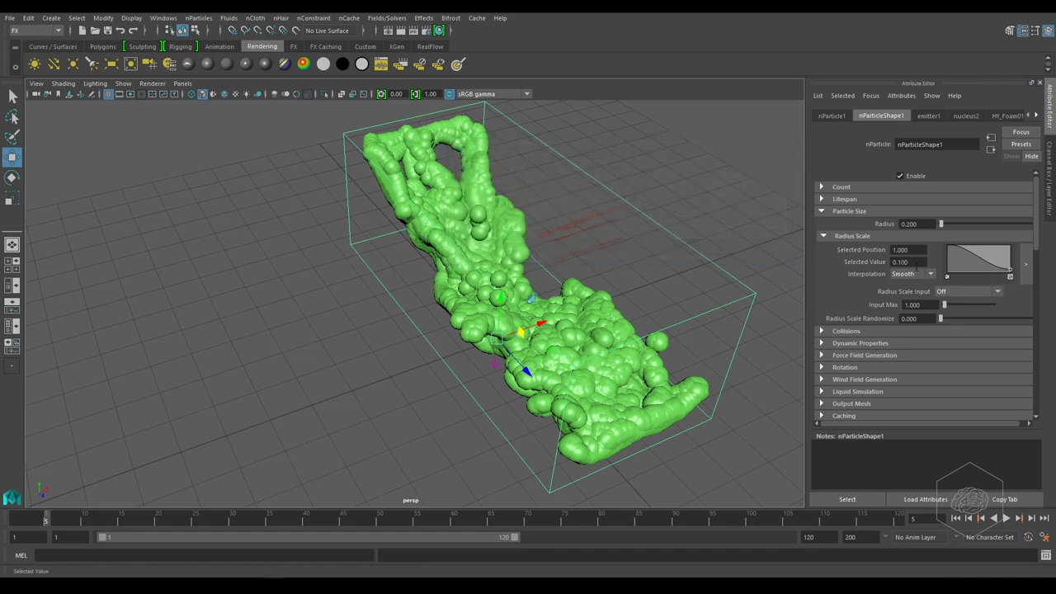
# - Set Radius Scale Input to Speed, after briefly trying Age
pyautogui.click(969, 292)
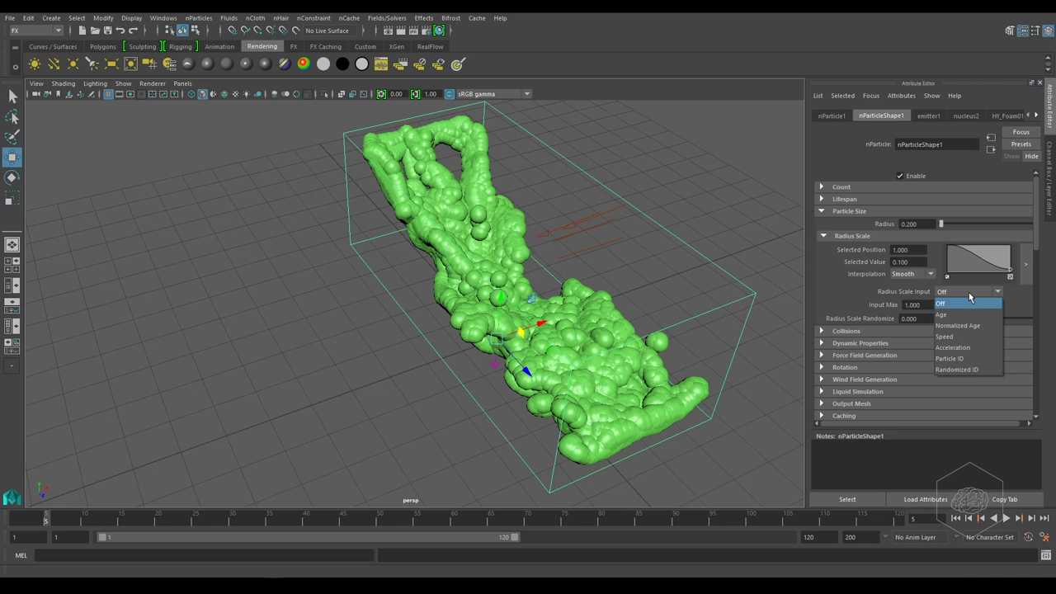
pyautogui.click(954, 313)
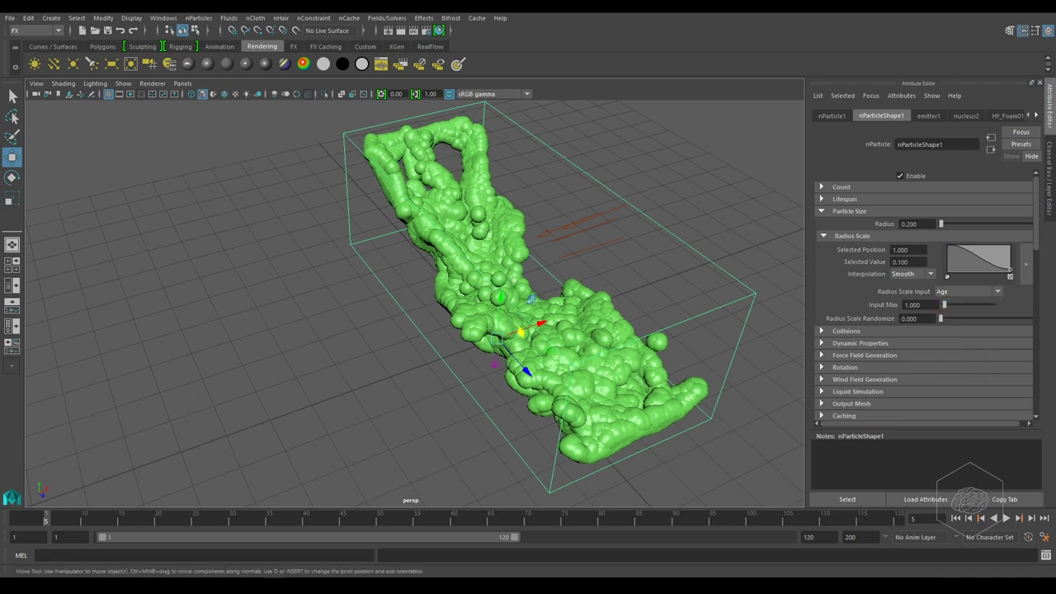
pyautogui.click(958, 291)
pyautogui.click(969, 334)
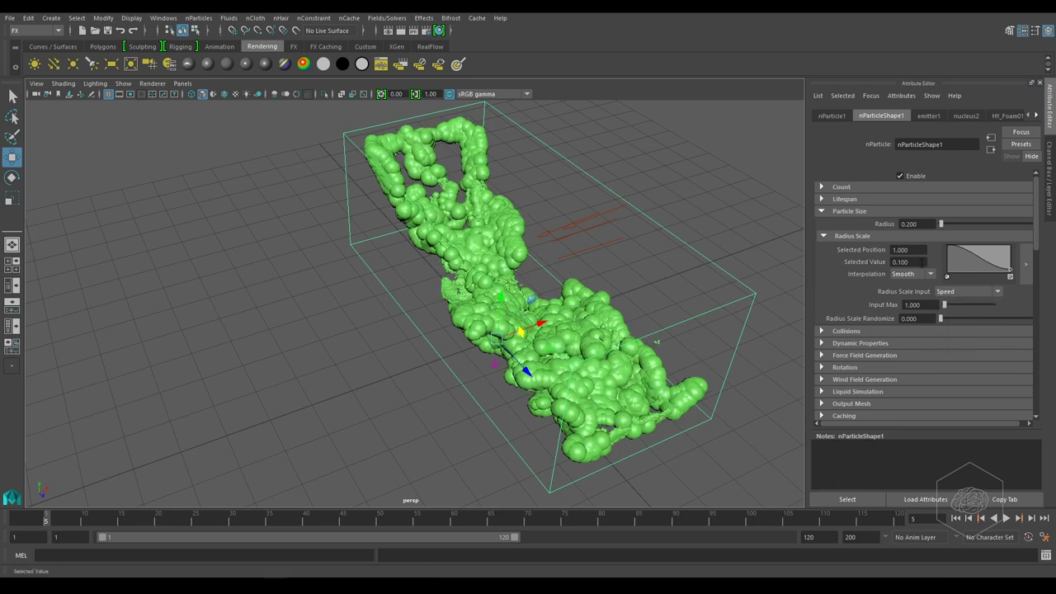
# - Set the particle Radius to 0.025, after trying 0.1 and 0.01, and orbit to check the droplets
pyautogui.doubleClick(911, 223)
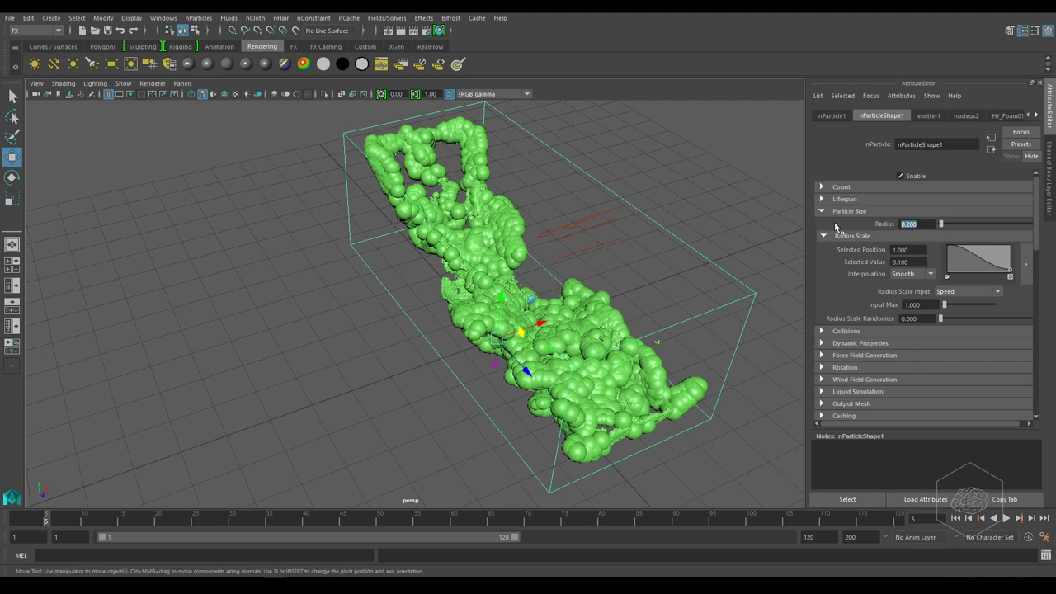
pyautogui.write('0.1')
pyautogui.press('Return')
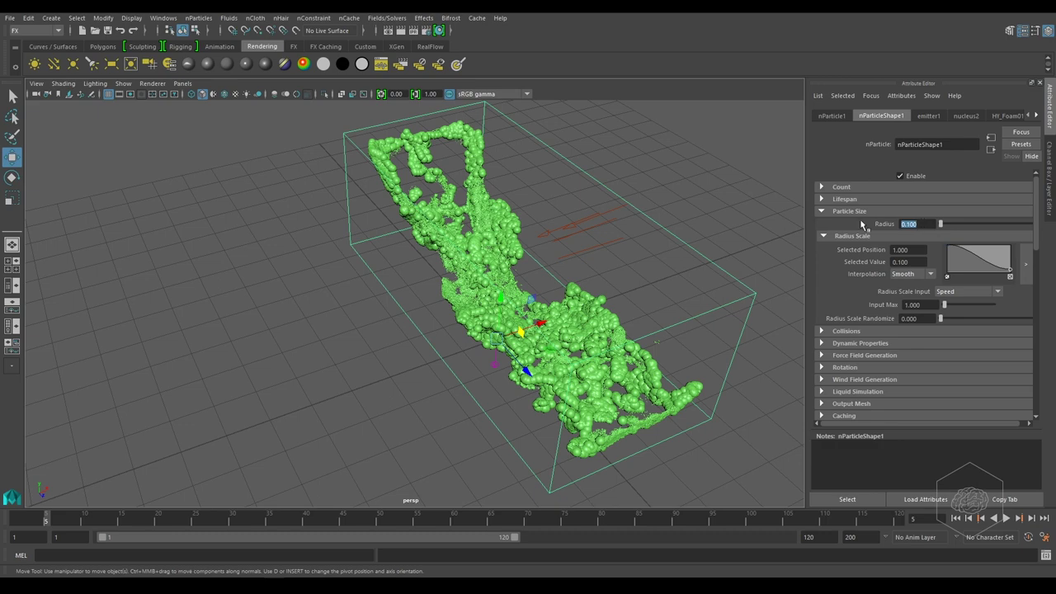
pyautogui.write('0.01')
pyautogui.press('Return')
pyautogui.keyDown('alt'); pyautogui.moveTo(693, 239); pyautogui.dragTo(909, 215); pyautogui.keyUp('alt')
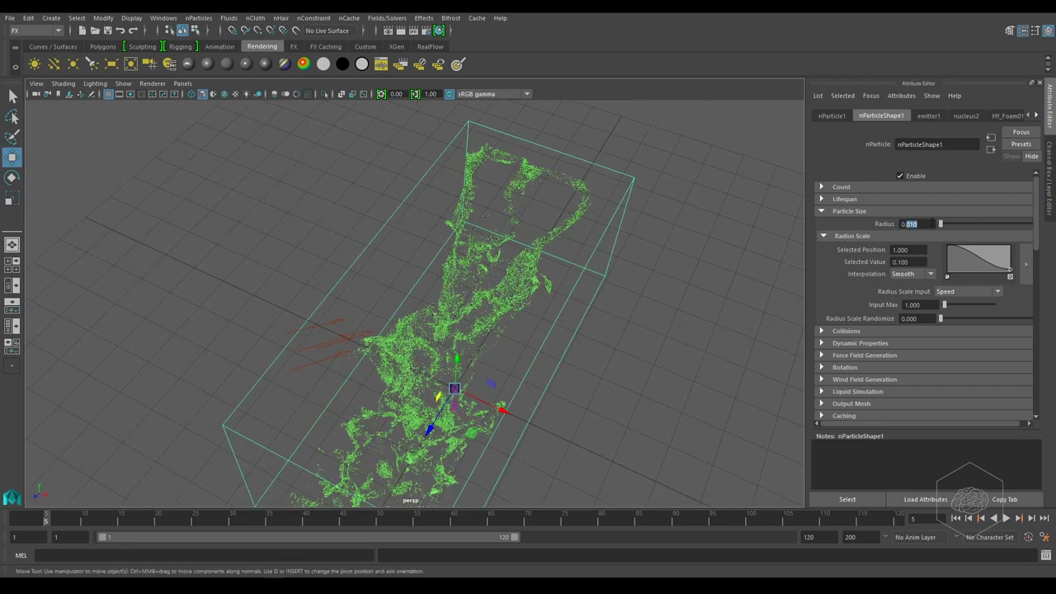
pyautogui.write('25')
pyautogui.press('Return')
pyautogui.moveTo(653, 302)
pyautogui.keyDown('alt'); pyautogui.mouseDown()
pyautogui.moveTo(510, 238)
pyautogui.moveTo(611, 287)
pyautogui.moveTo(632, 283)
pyautogui.mouseUp(); pyautogui.keyUp('alt')
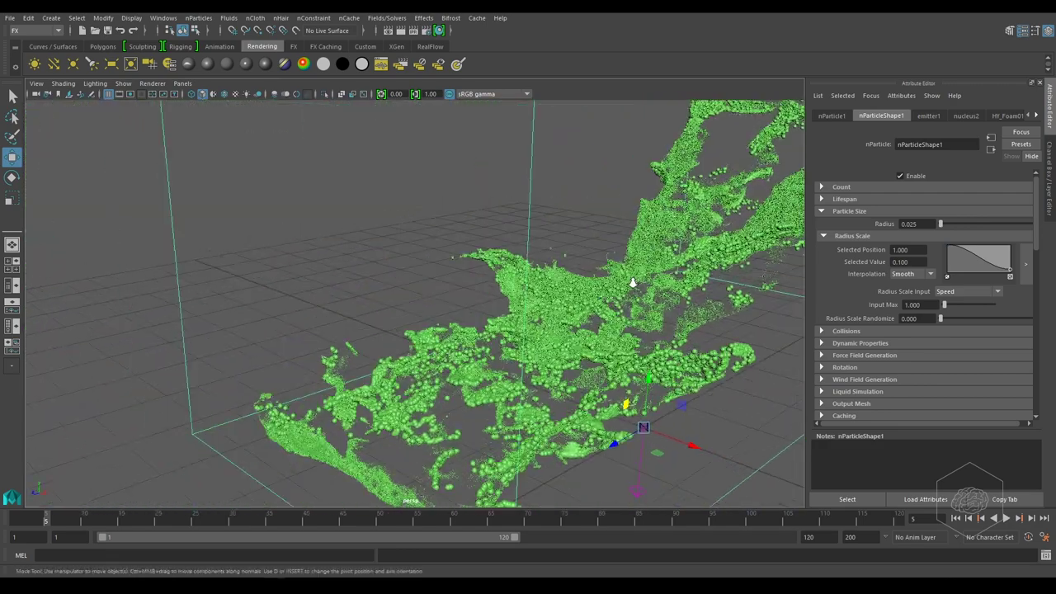
pyautogui.scroll(3, 632, 283)
pyautogui.scroll(2, 632, 283)
pyautogui.scroll(2, 627, 256)
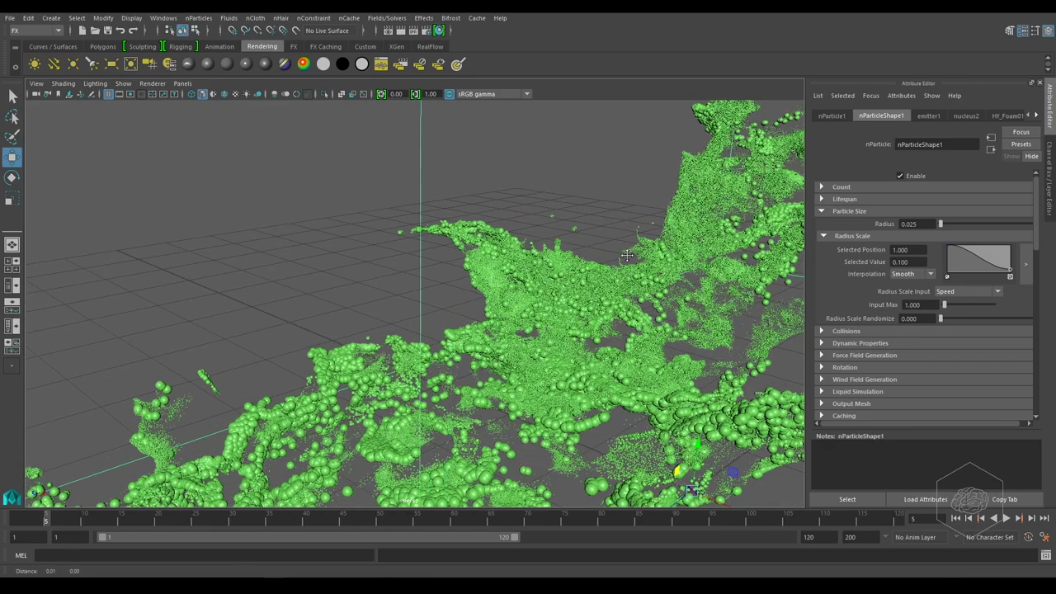
pyautogui.scroll(-2, 628, 256)
pyautogui.moveTo(627, 256)
pyautogui.keyDown('alt'); pyautogui.mouseDown()
pyautogui.moveTo(621, 248)
pyautogui.moveTo(684, 348)
pyautogui.mouseUp(); pyautogui.keyUp('alt')
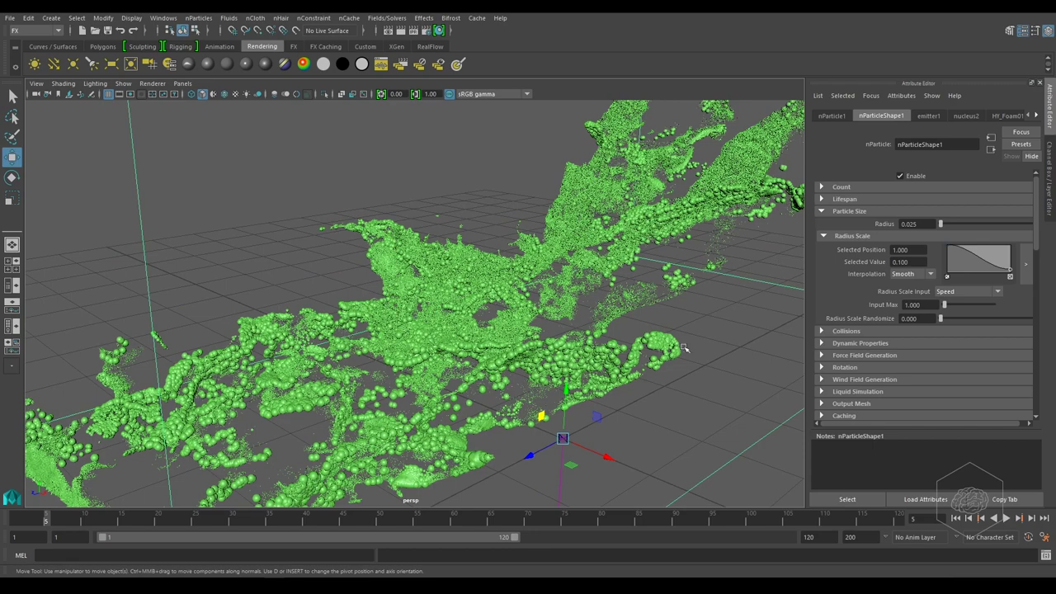
pyautogui.moveTo(484, 354)
pyautogui.keyDown('alt'); pyautogui.mouseDown()
pyautogui.moveTo(534, 356)
pyautogui.moveTo(602, 291)
pyautogui.moveTo(189, 264)
pyautogui.mouseUp(); pyautogui.keyUp('alt')
pyautogui.scroll(2, 602, 291)
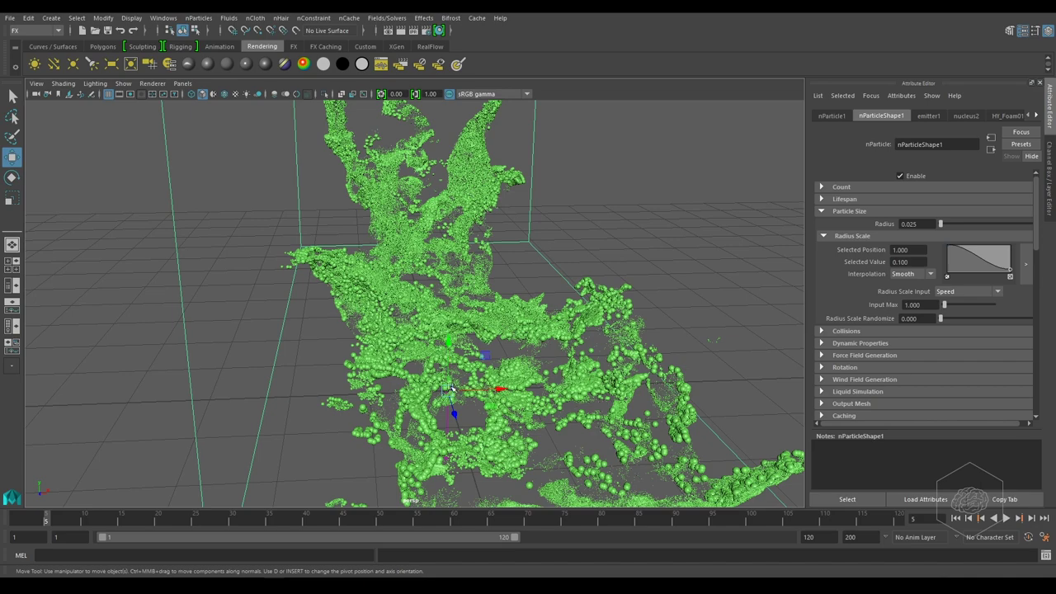
pyautogui.moveTo(614, 318)
pyautogui.keyDown('alt'); pyautogui.mouseDown()
pyautogui.moveTo(541, 326)
pyautogui.moveTo(547, 347)
pyautogui.moveTo(503, 340)
pyautogui.moveTo(502, 325)
pyautogui.mouseUp(); pyautogui.keyUp('alt')
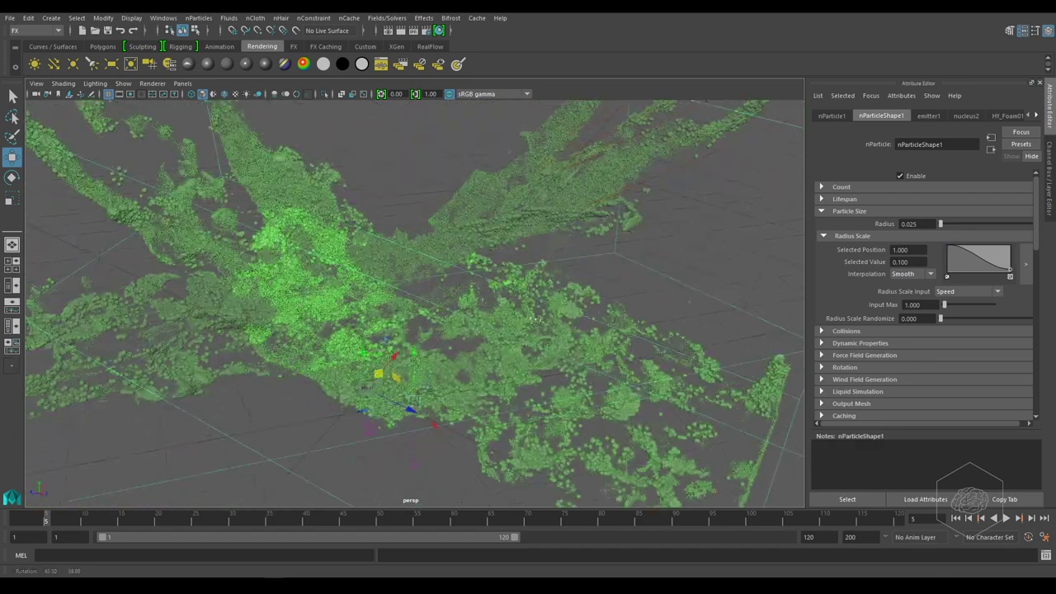